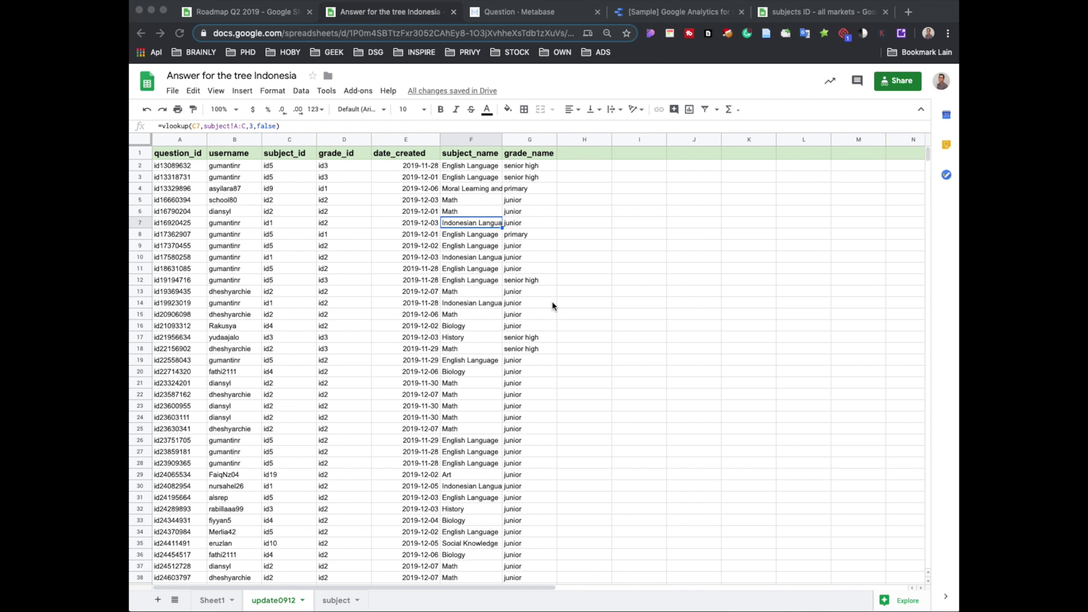
- Review the update0912 sheet's columns, from question_id and username to subject_name and grade_name, as source data for the report
click(165, 153)
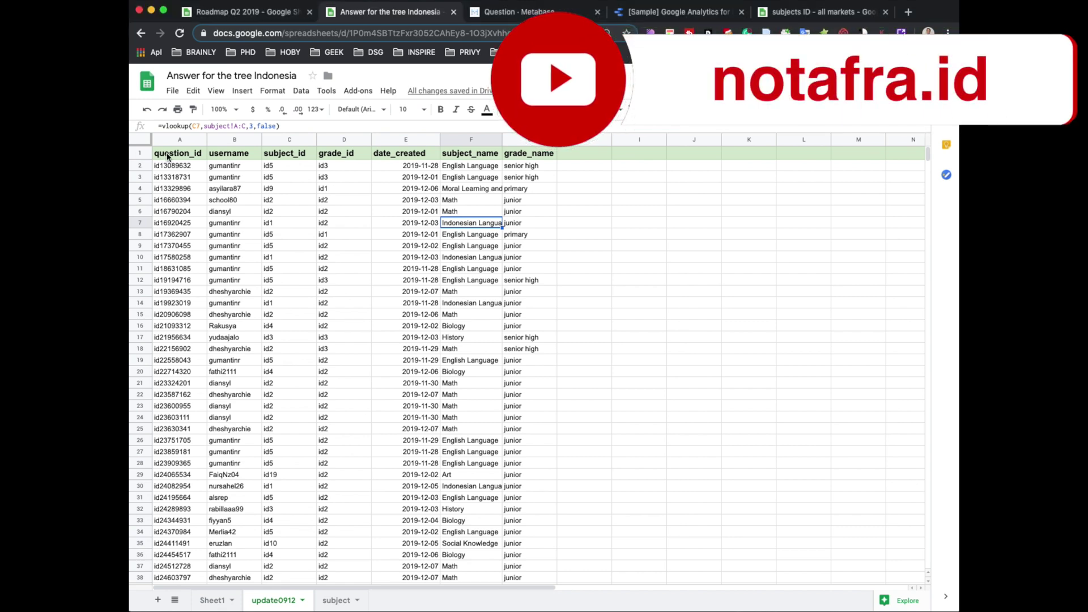
click(198, 227)
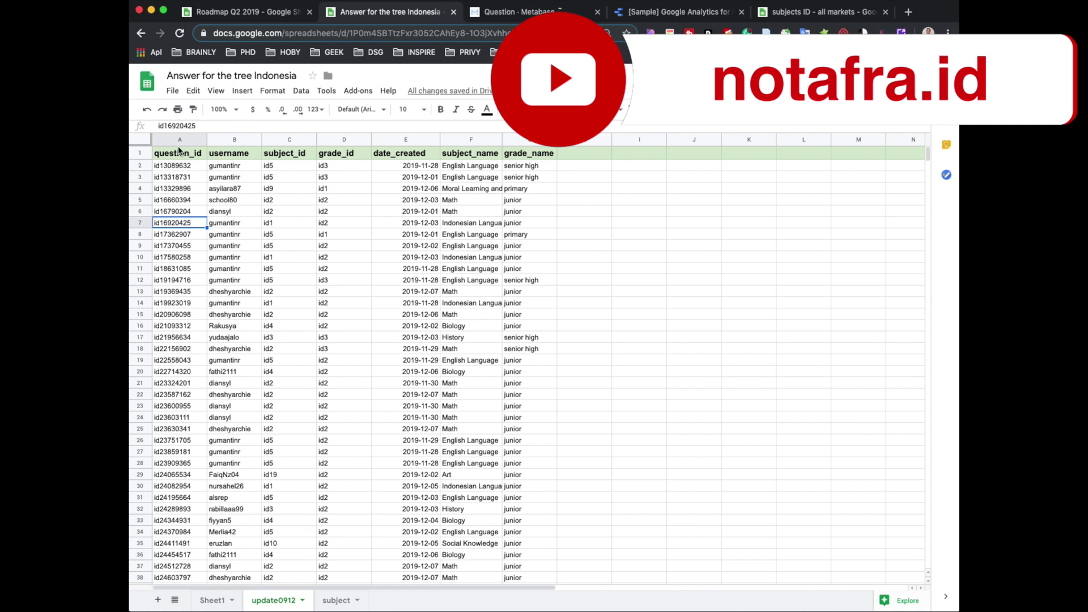
click(236, 156)
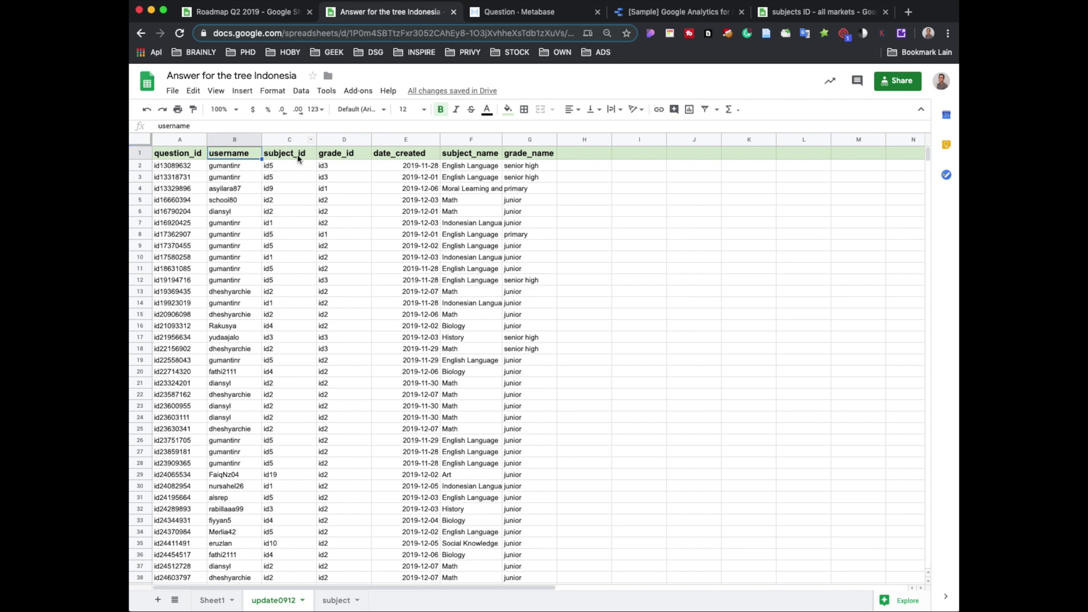
click(400, 154)
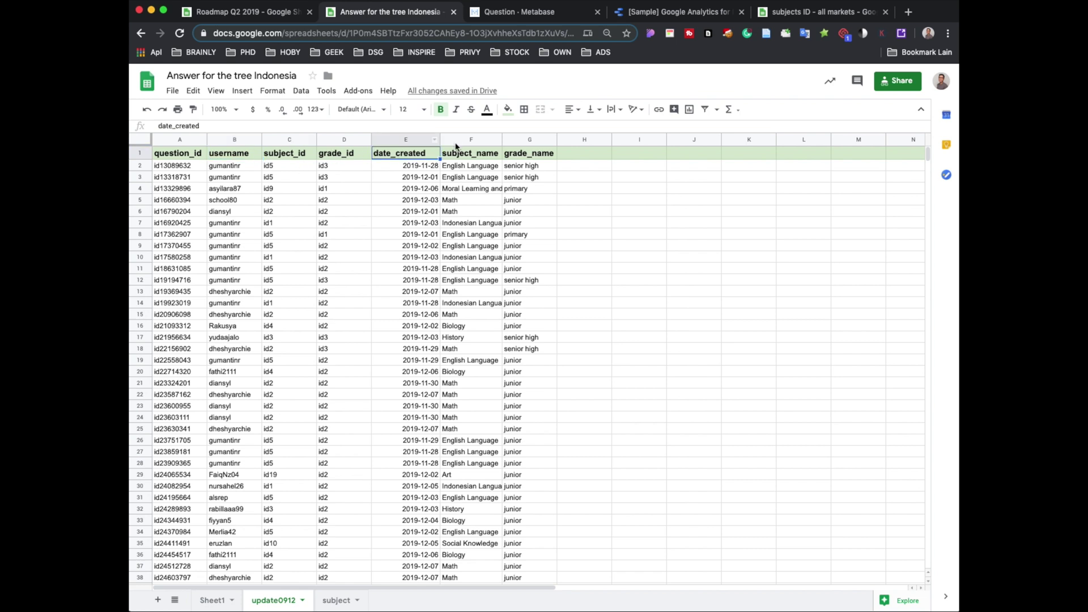
click(479, 154)
click(535, 155)
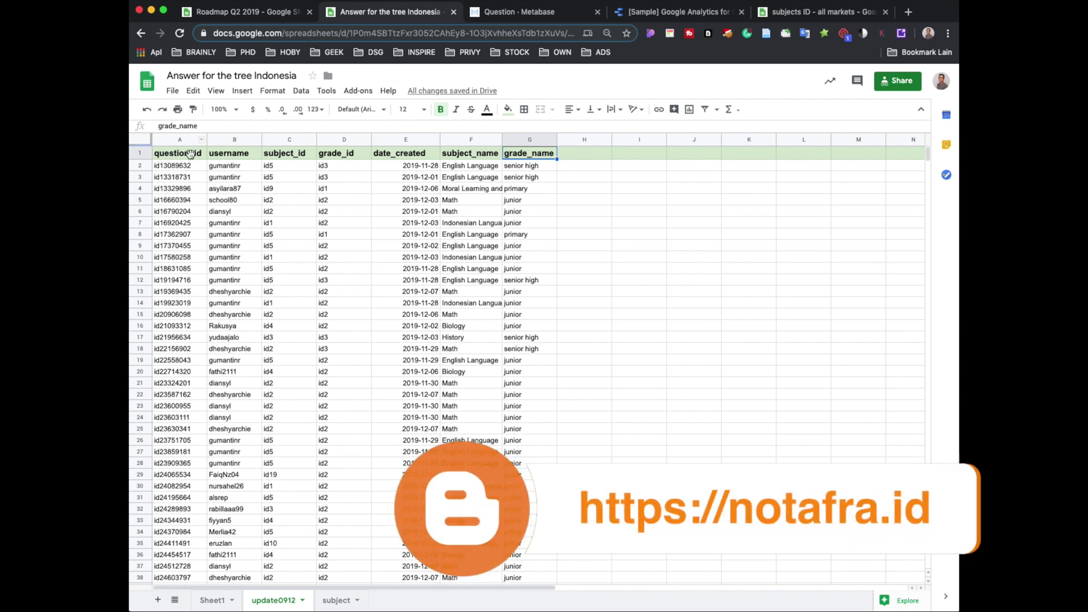
click(181, 180)
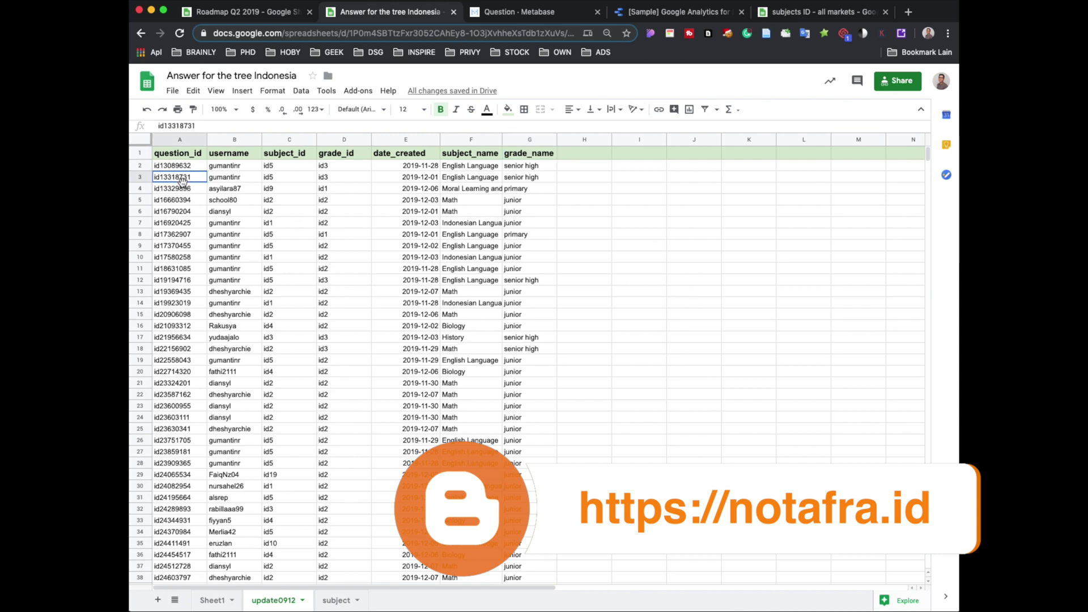
click(181, 168)
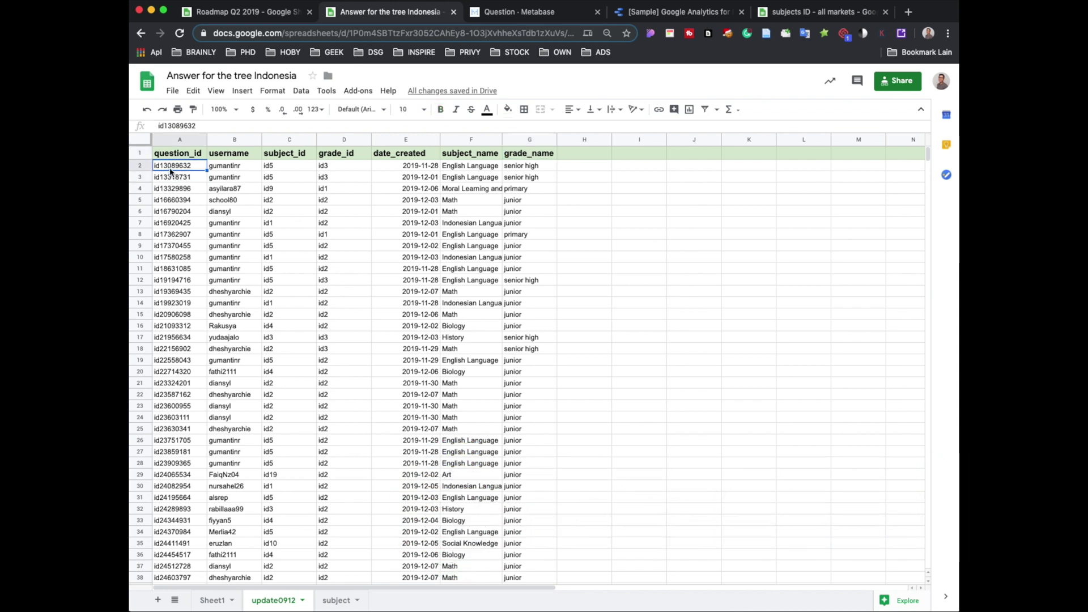
click(172, 138)
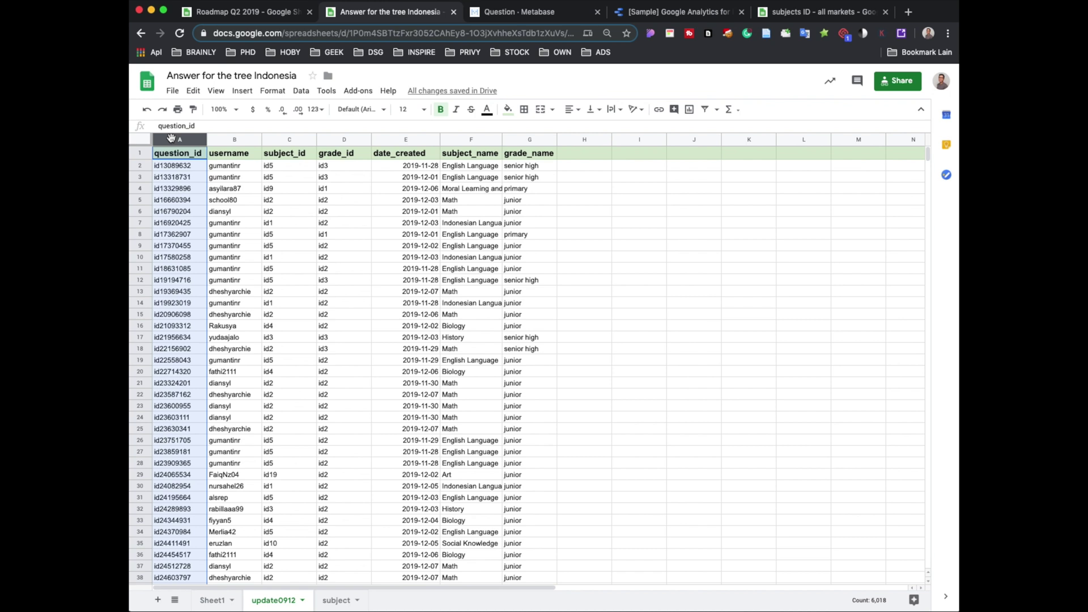
- Switch to the Data Studio tab and open the Data Studio home page at datastudio.google.com
click(685, 14)
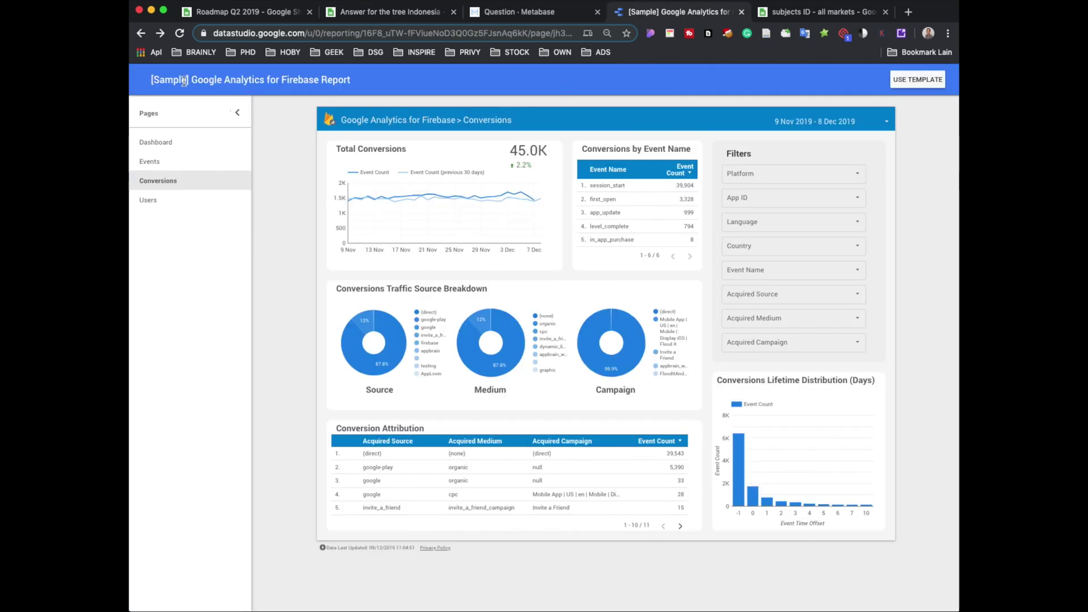
click(233, 116)
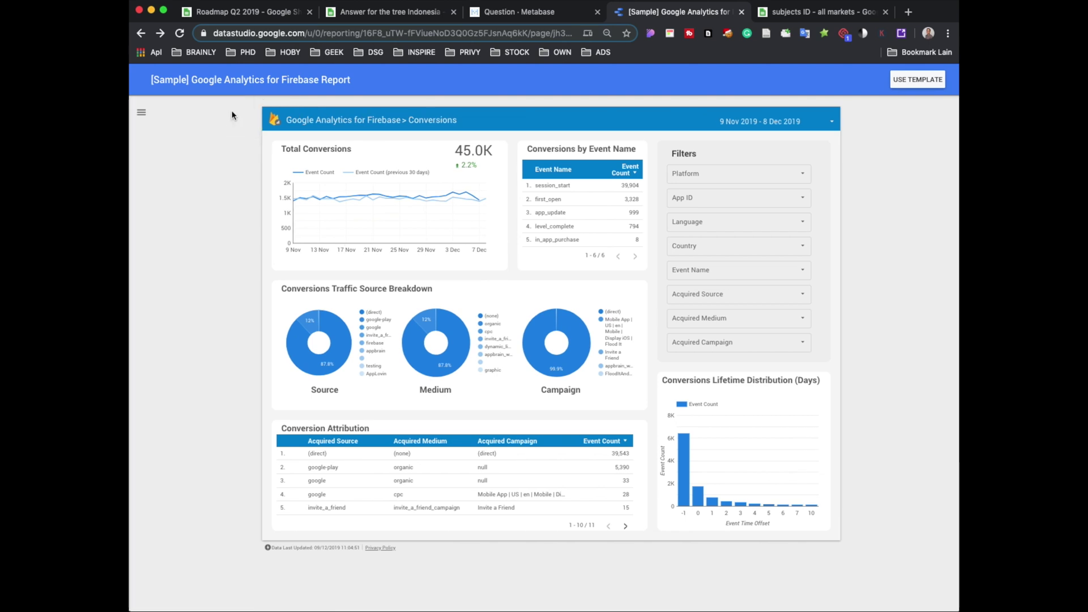
click(138, 112)
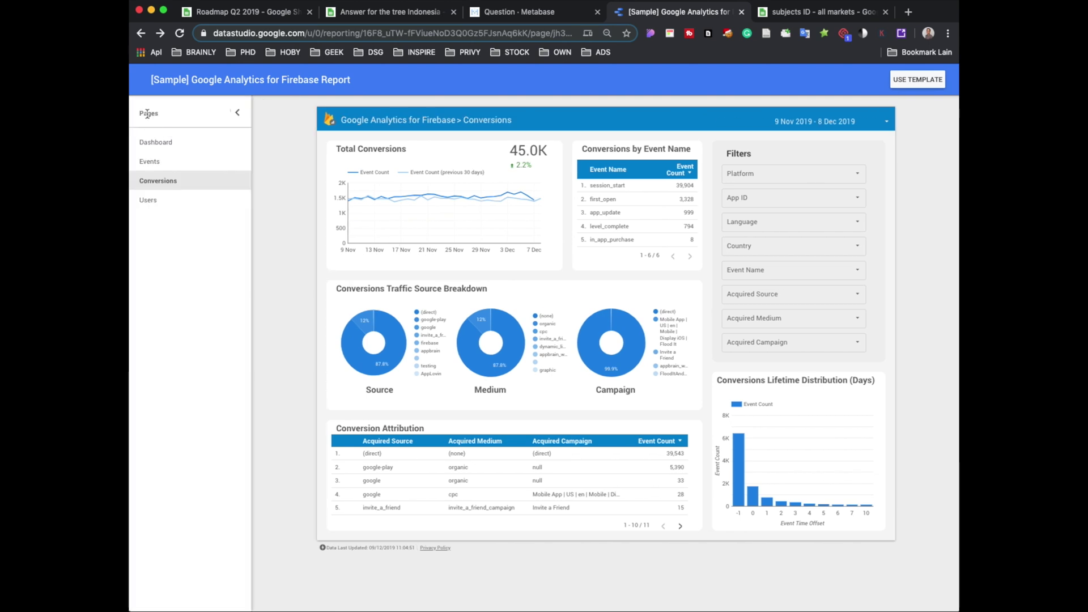
click(309, 33)
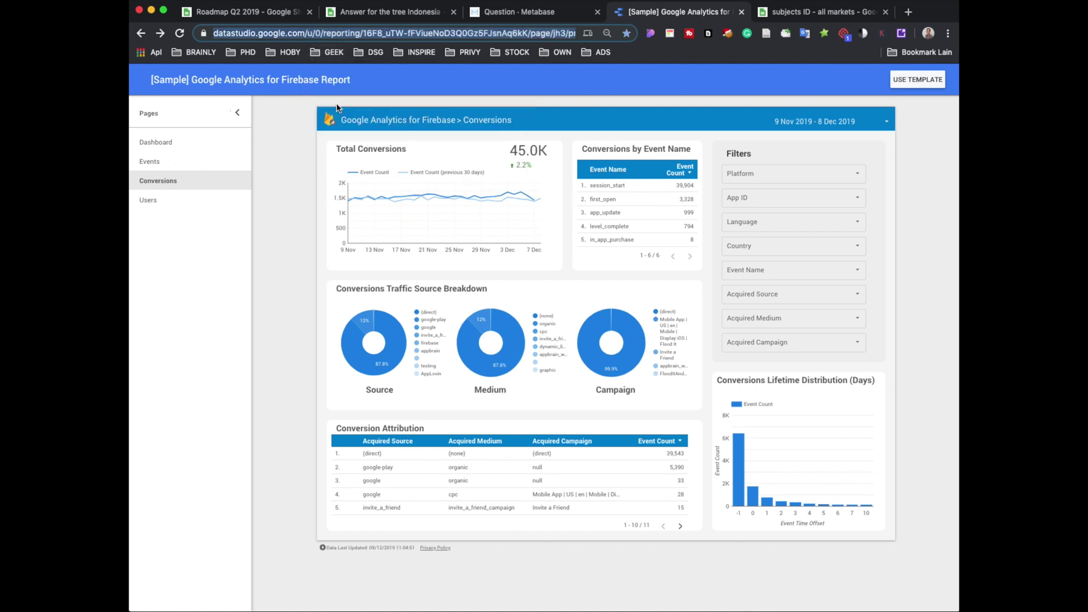
key(BackSpace)
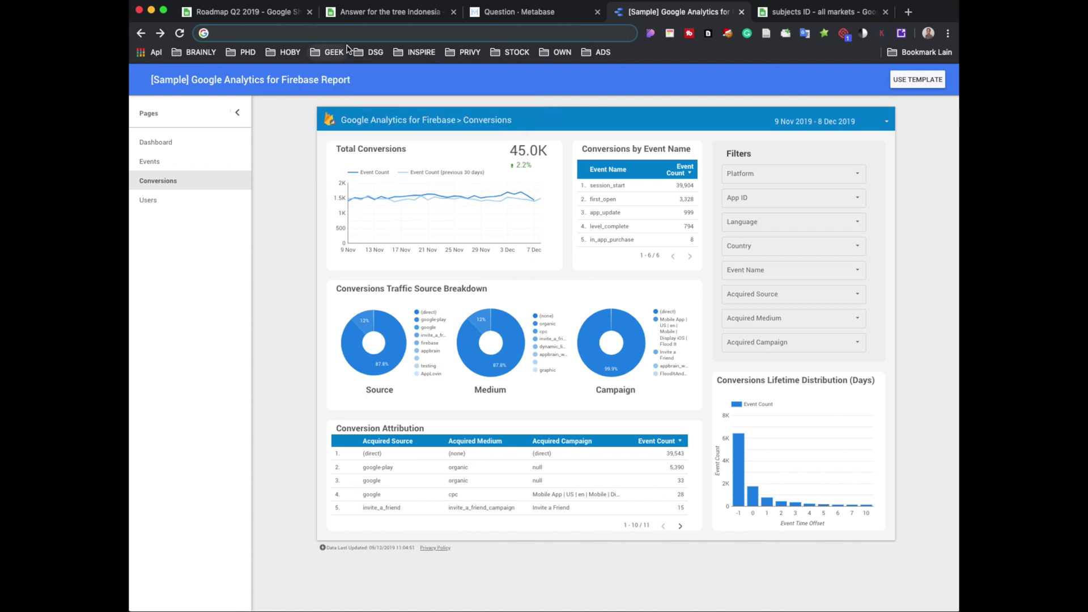
text(data)
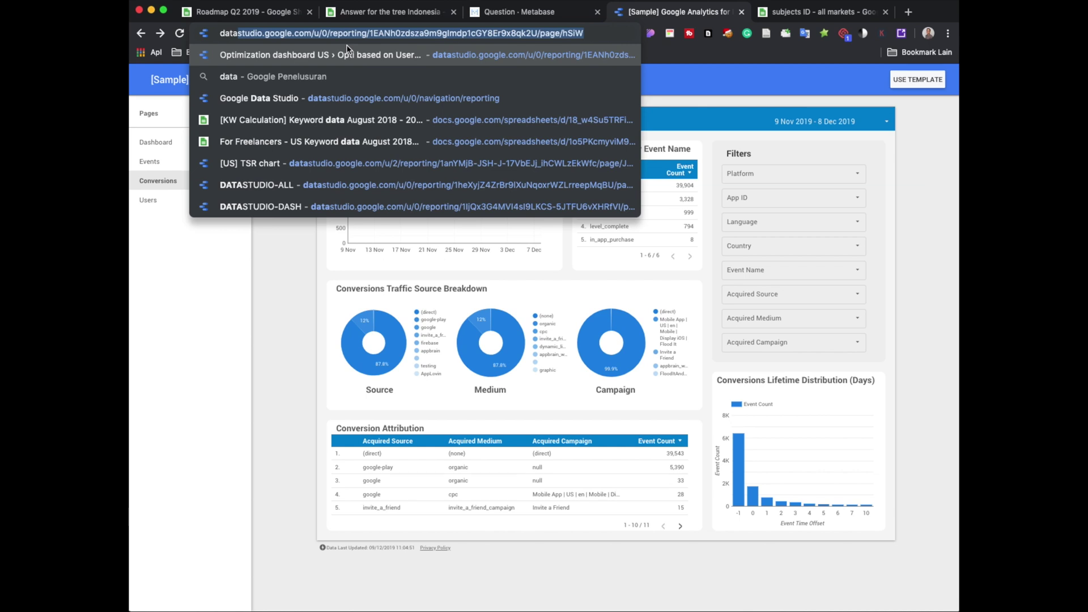
click(312, 33)
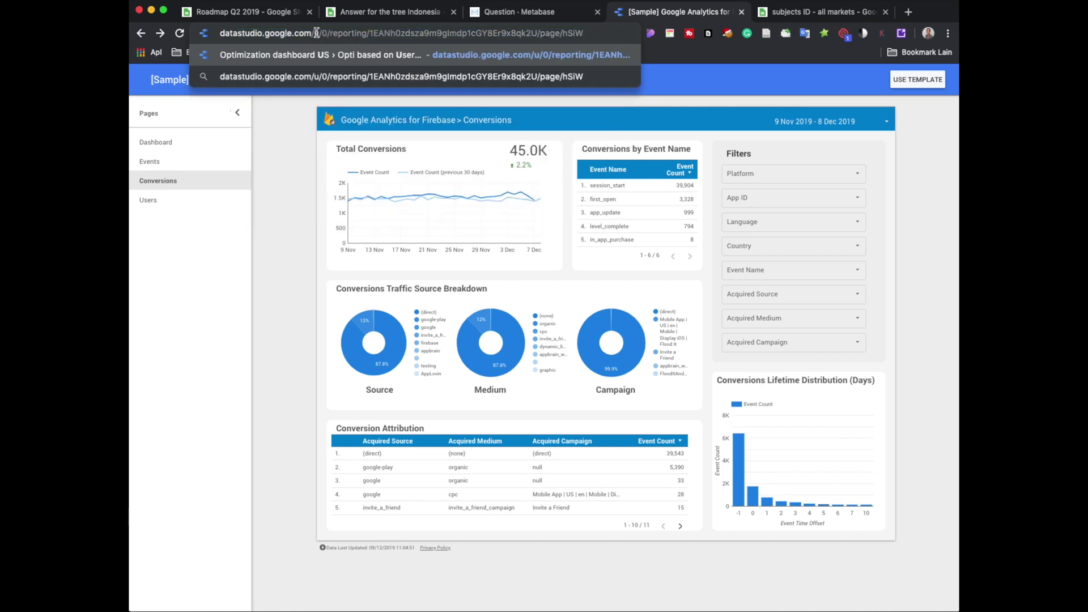
key(Delete)
key(Return)
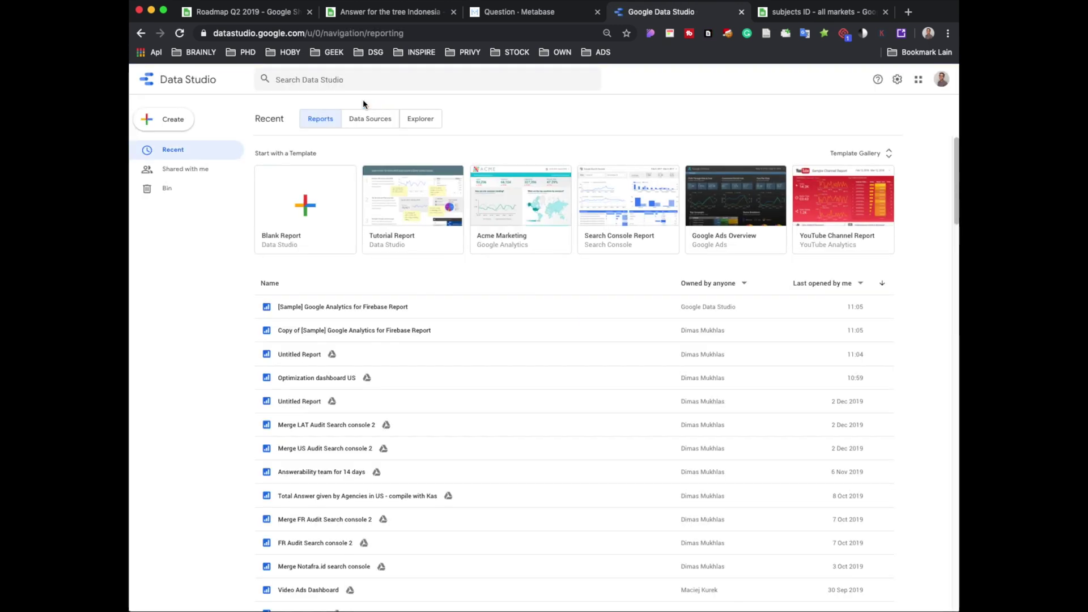
- Open the Firebase Events Report template from the template gallery and view its Users page
click(884, 153)
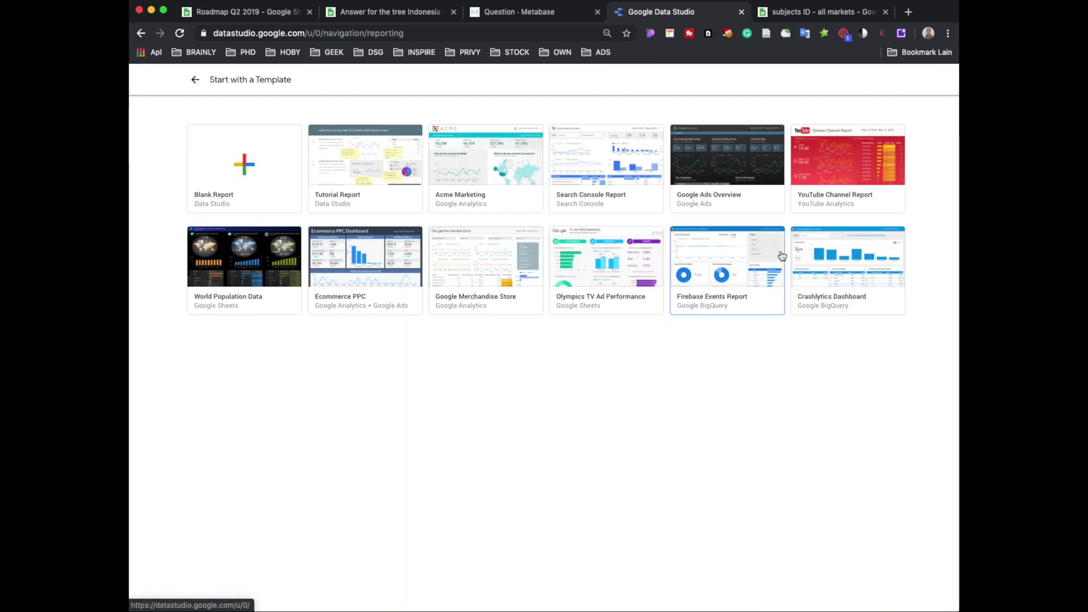
click(747, 256)
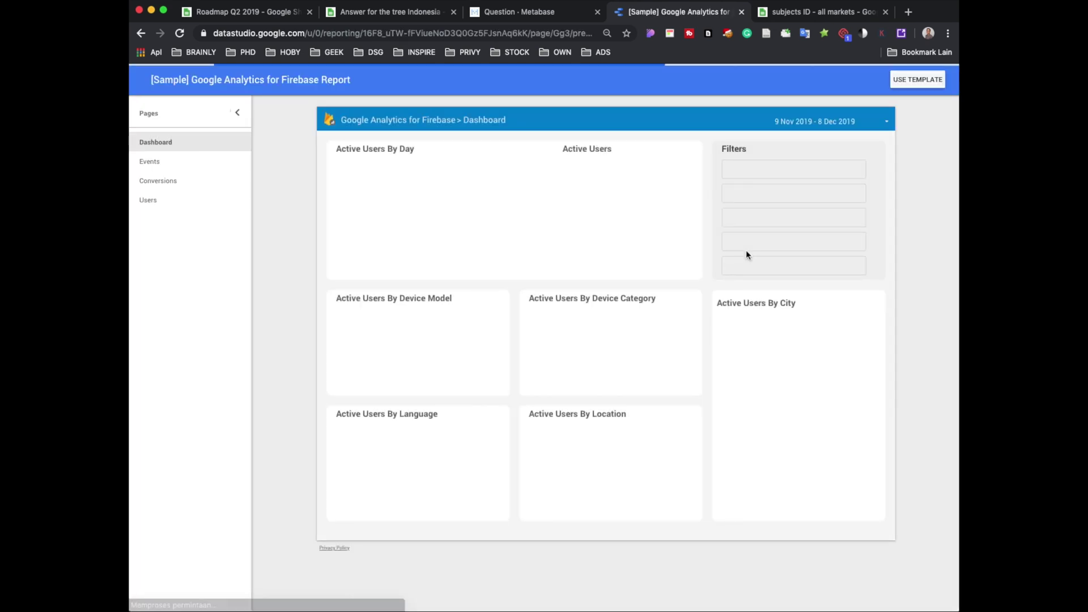
click(165, 201)
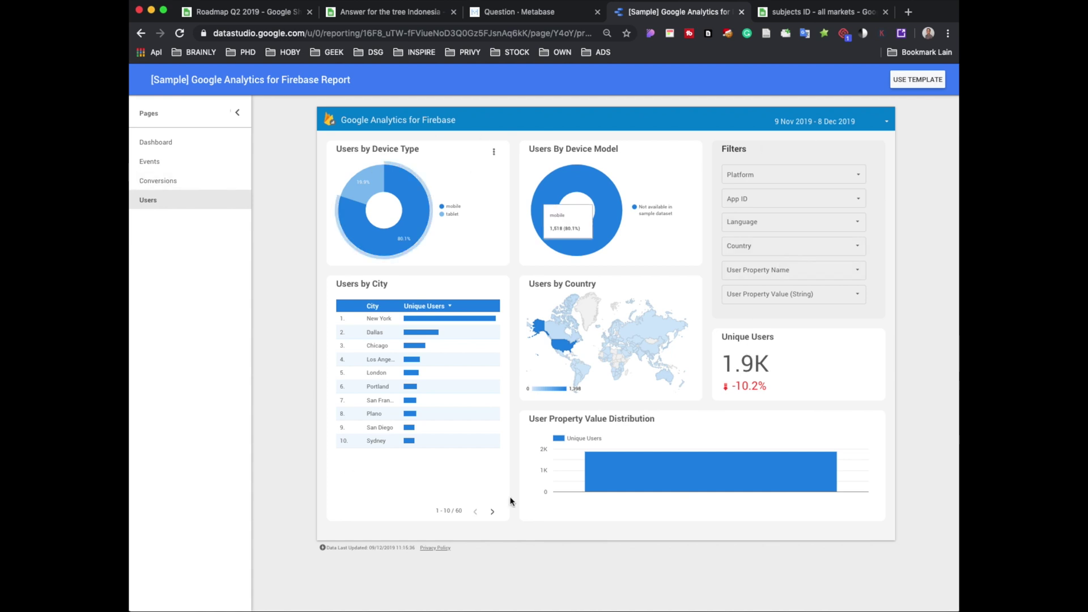
- Start a copy of the template with a new data source, using the Google Sheets connector
click(907, 85)
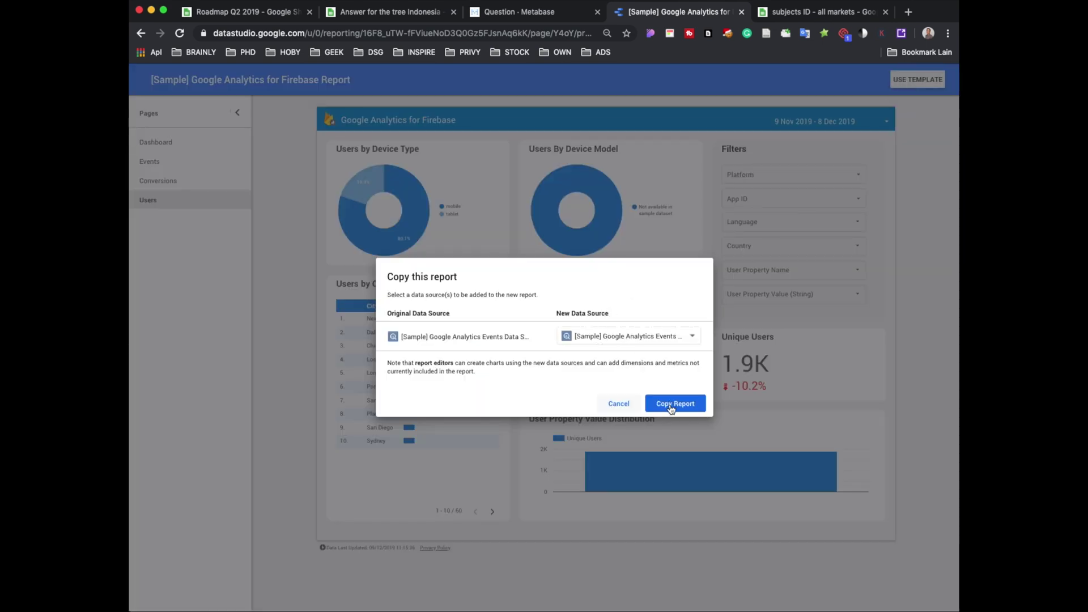
click(648, 336)
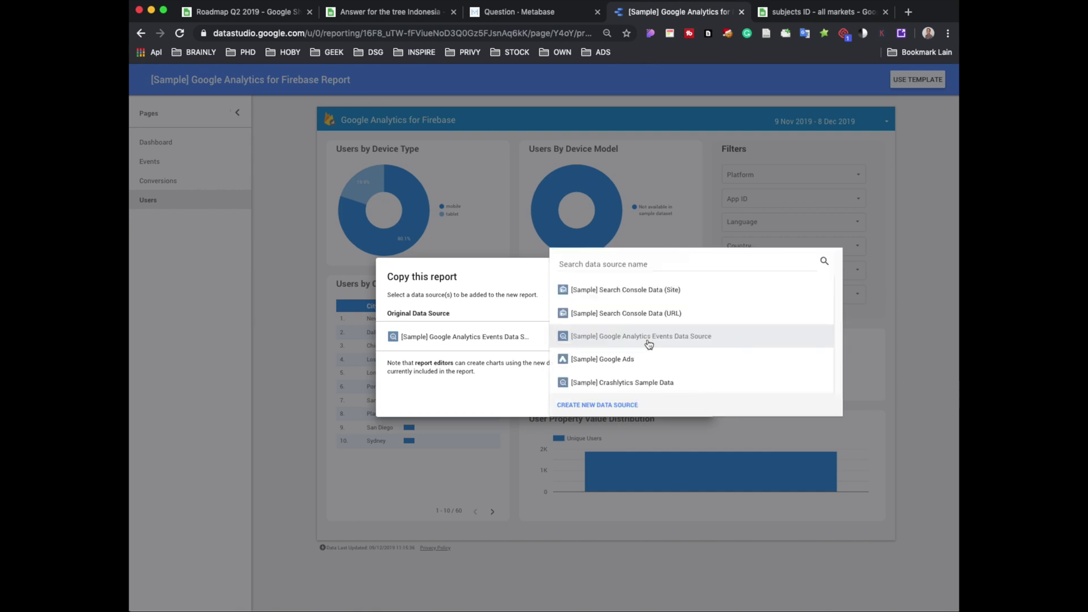
click(617, 406)
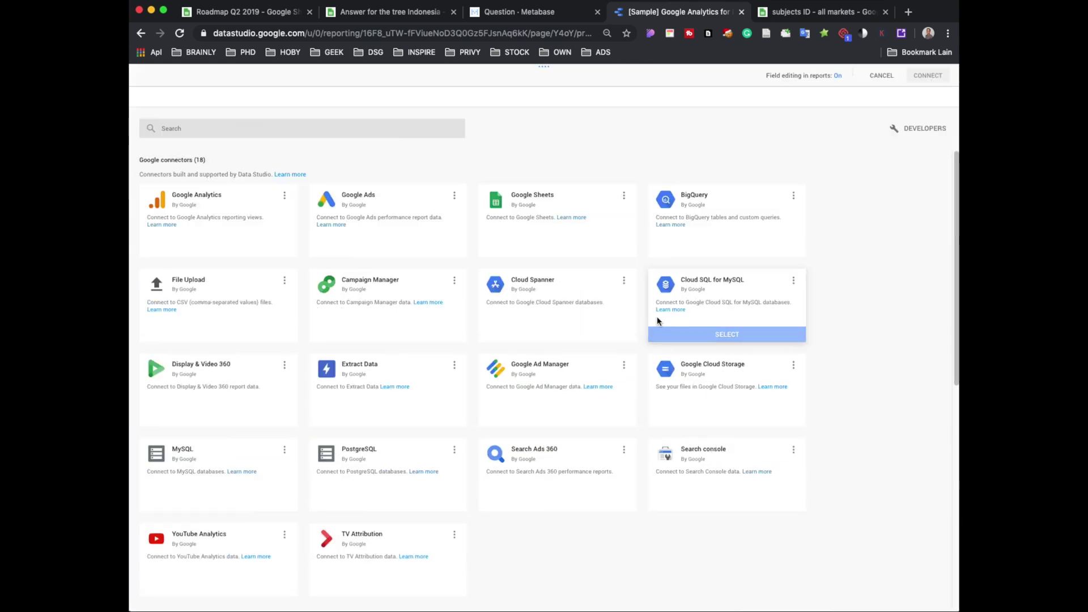
mouse_move(552, 247)
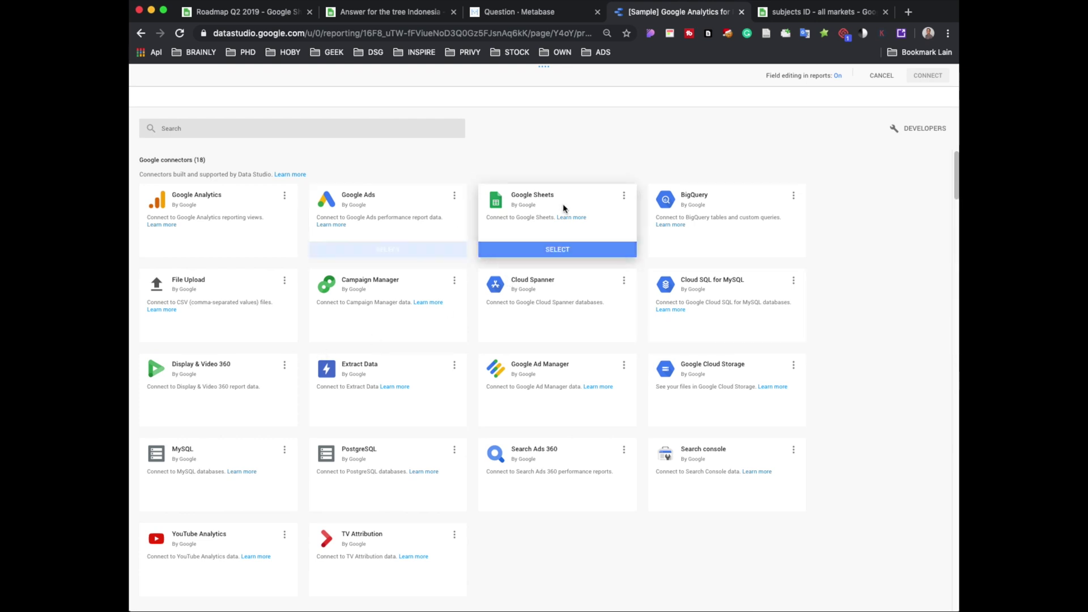
click(555, 250)
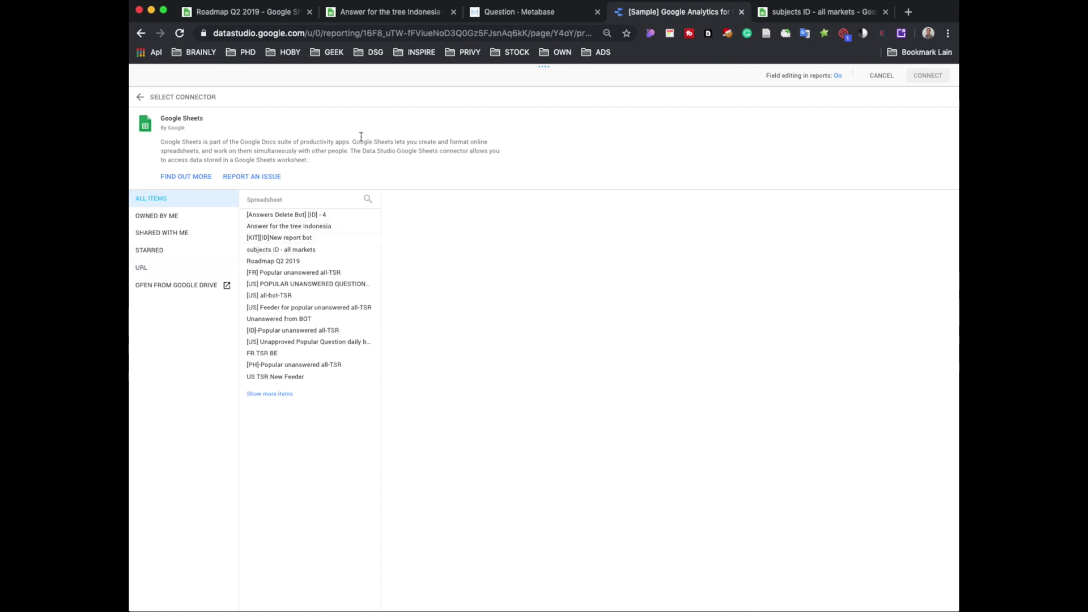
- Connect the update0912 worksheet of the "Answer for the tree Indonesia" spreadsheet, excluding hidden and filtered cells
click(384, 12)
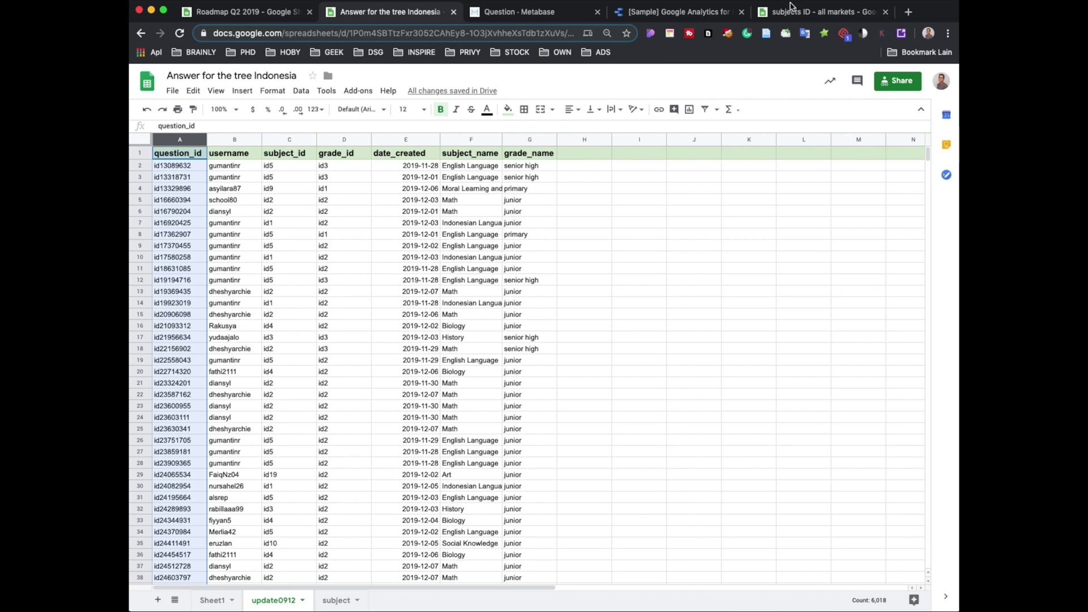
click(700, 15)
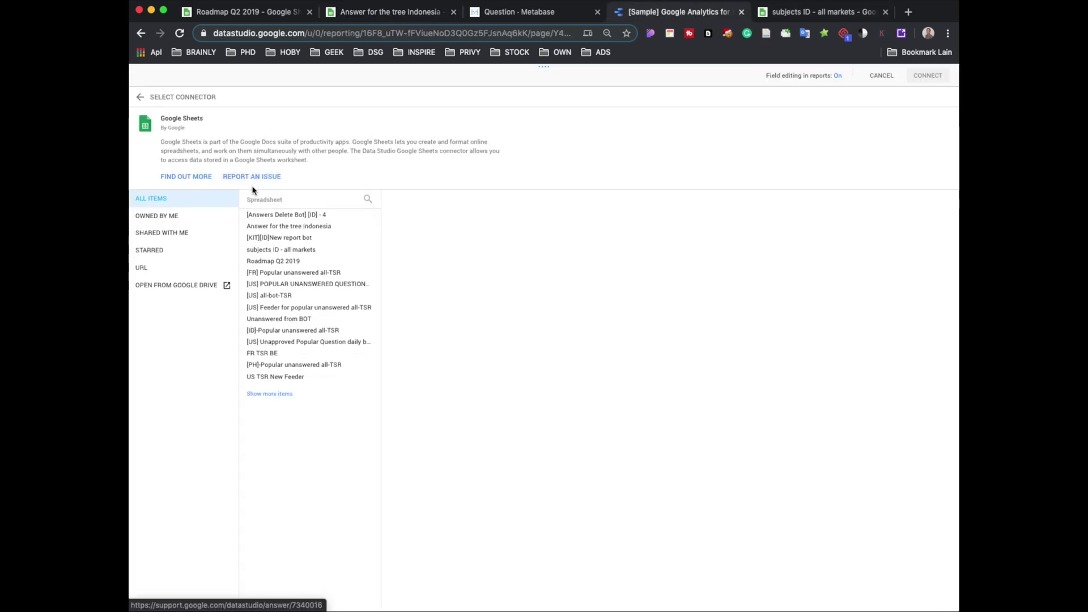
click(280, 226)
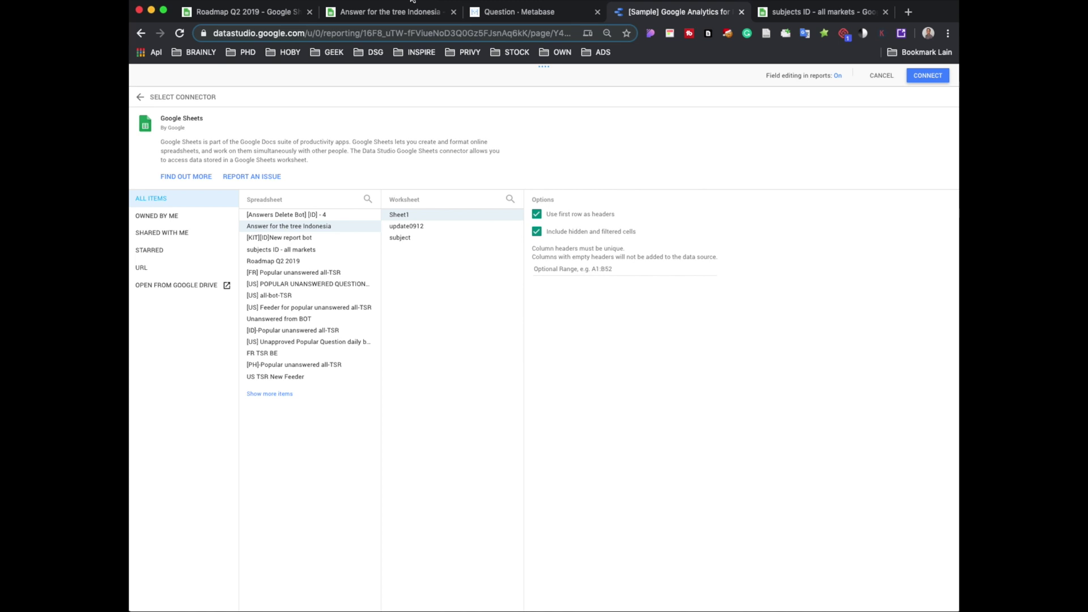
click(379, 9)
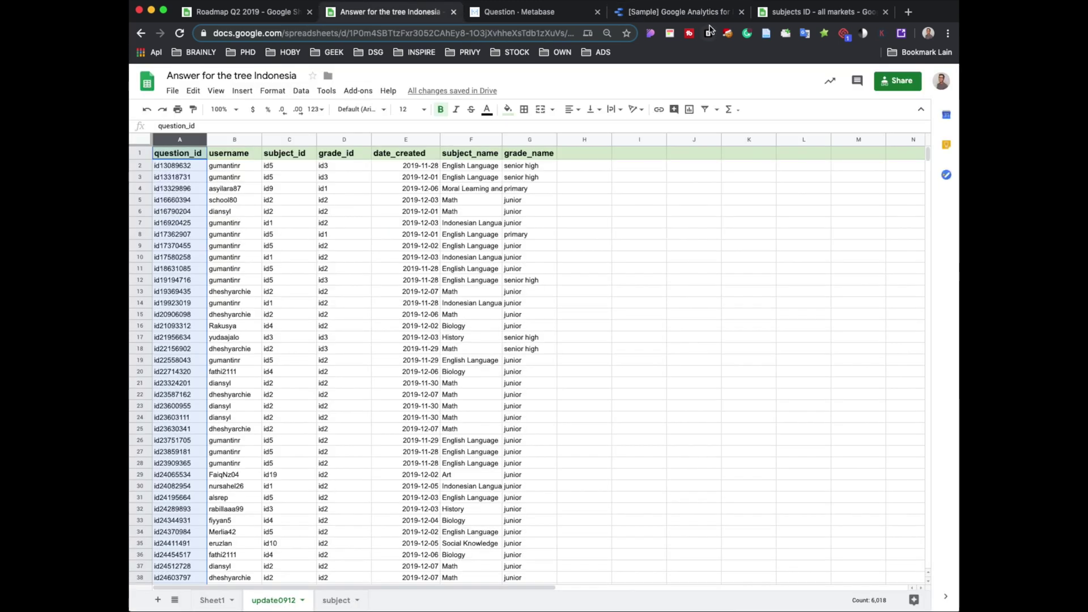
click(679, 12)
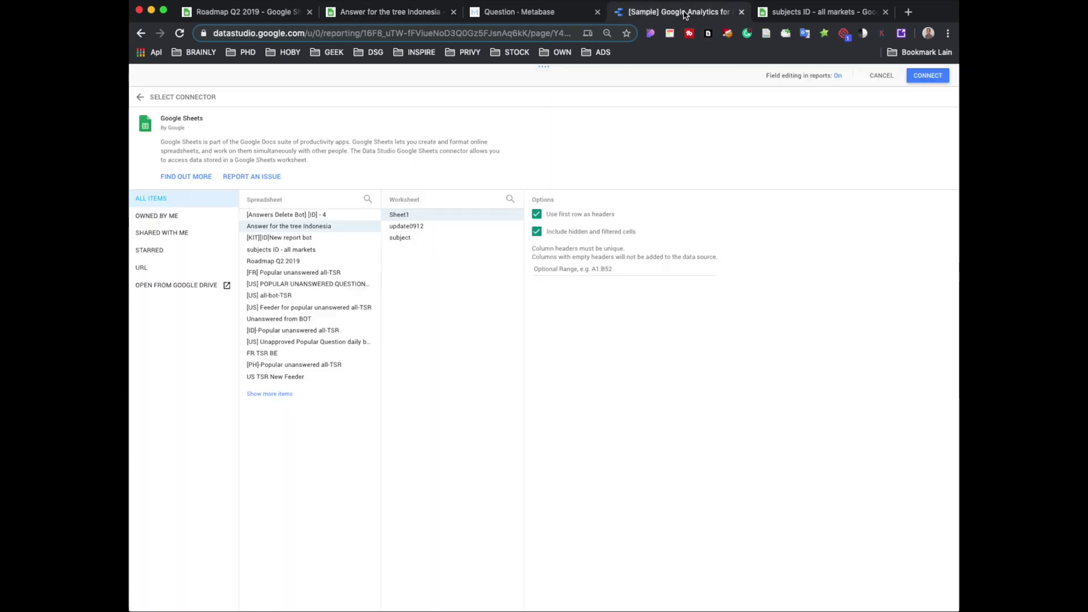
click(461, 226)
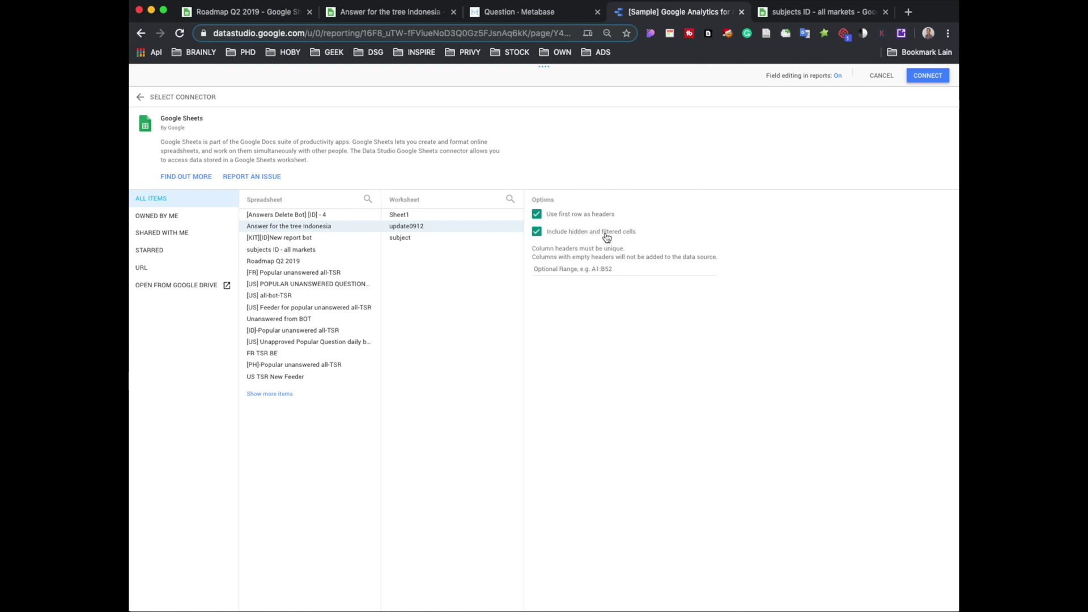
click(534, 233)
click(927, 76)
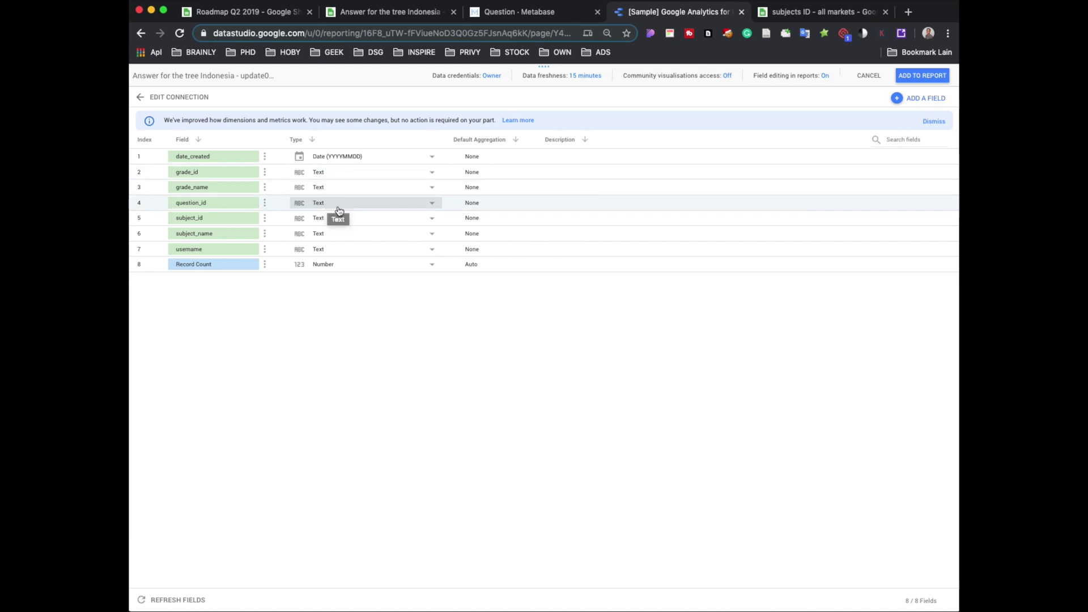
- Add the spreadsheet data source to the report and create the copy of the Firebase template
click(909, 75)
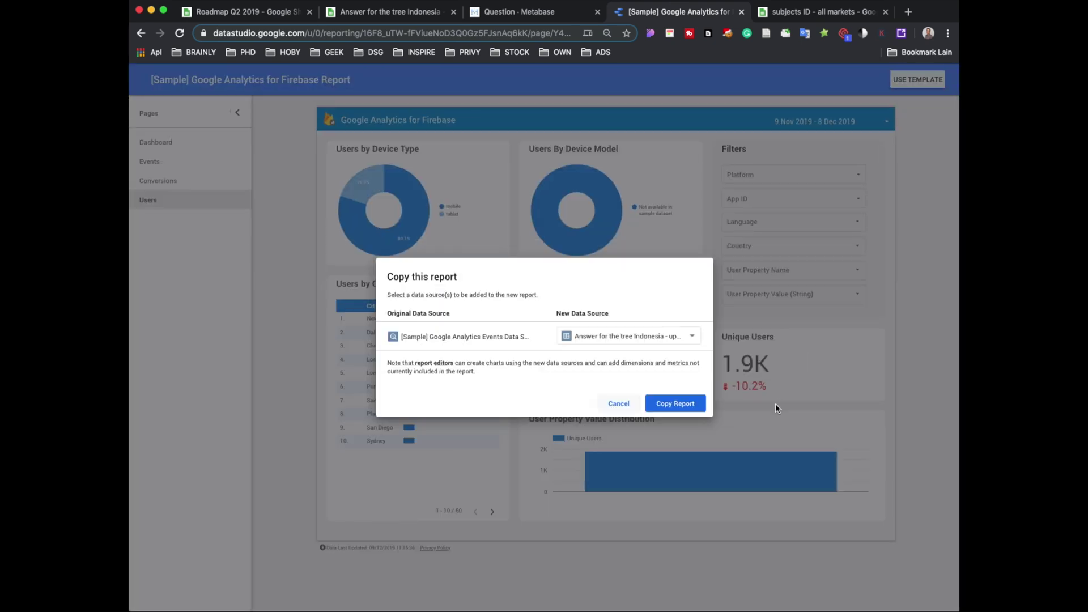
click(671, 404)
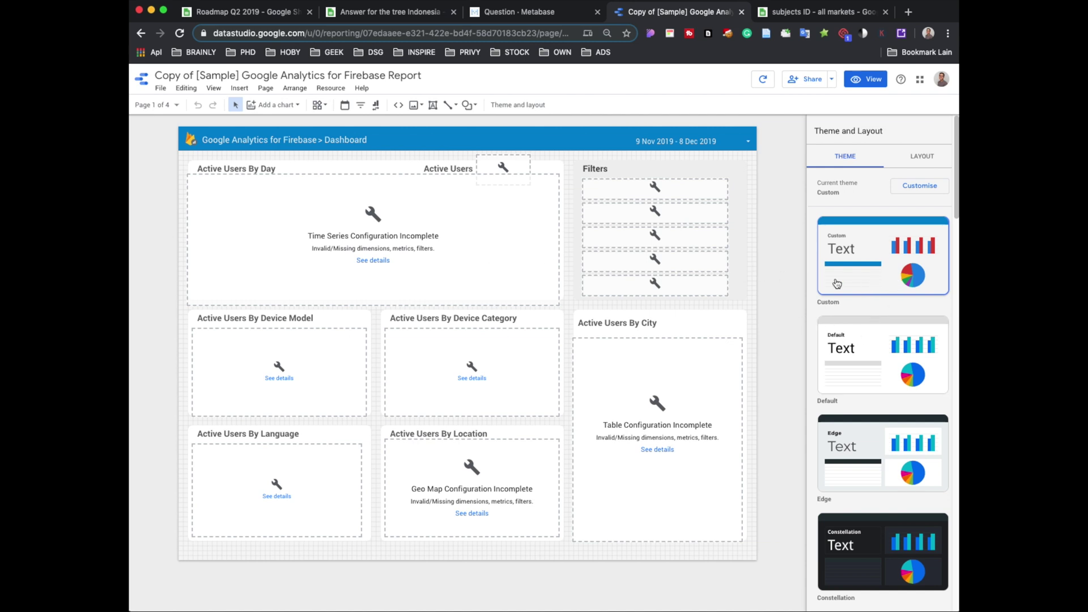
scroll(907, 330, down, 7)
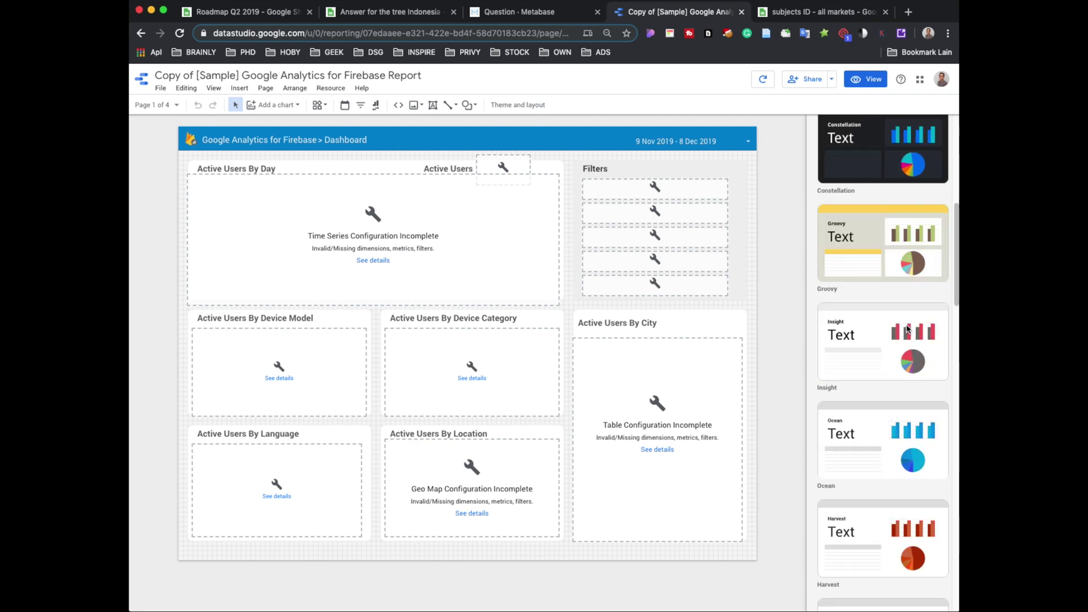
scroll(907, 330, down, 12)
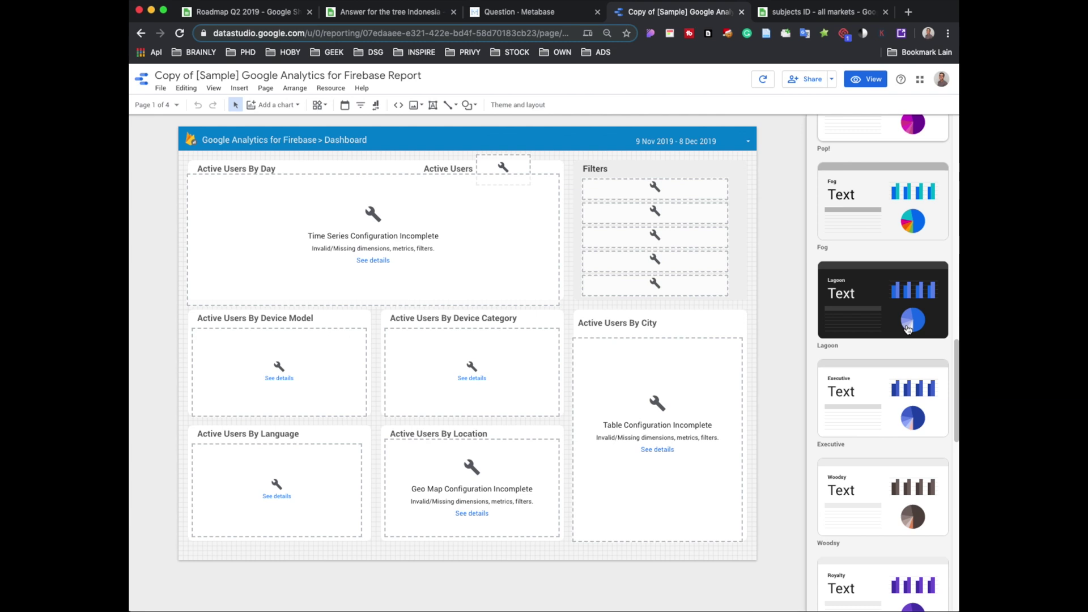
scroll(907, 330, up, 13)
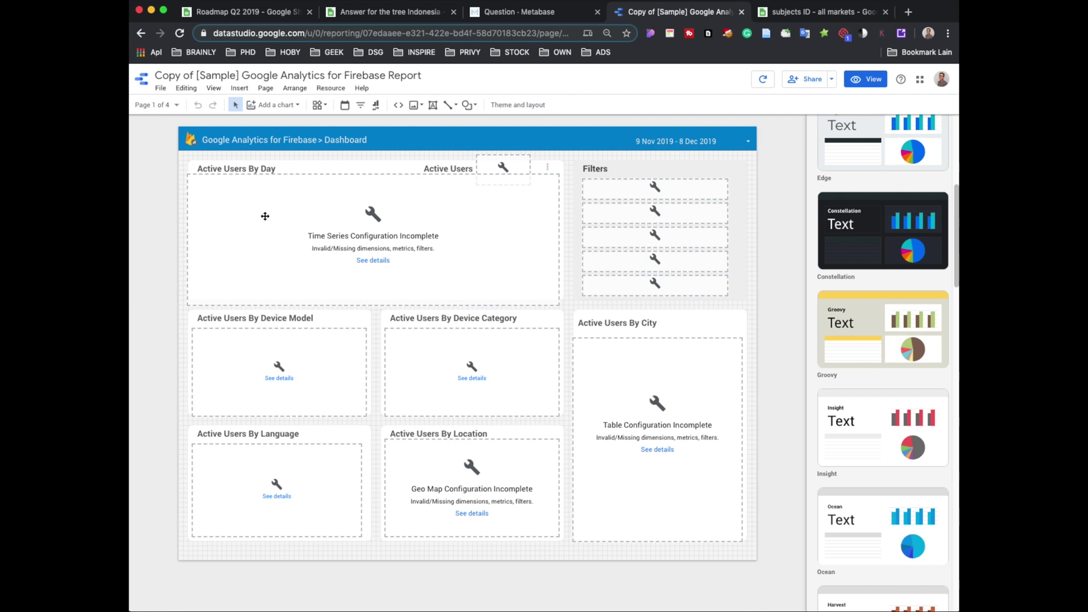
- Go to the Users page and remove the Conversions, Events and Dashboard pages from the report
click(151, 106)
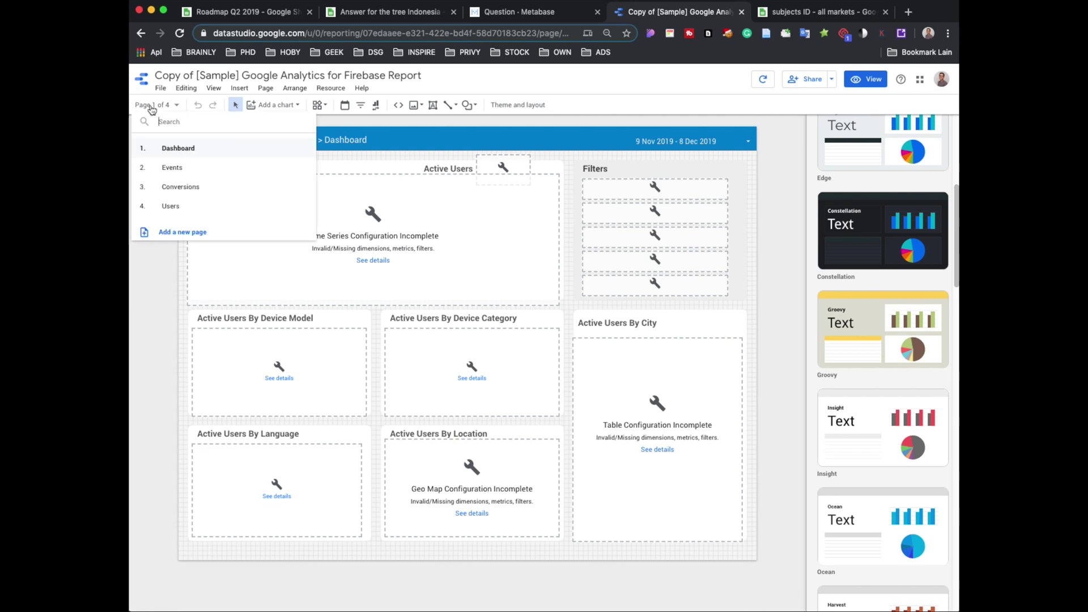
click(177, 211)
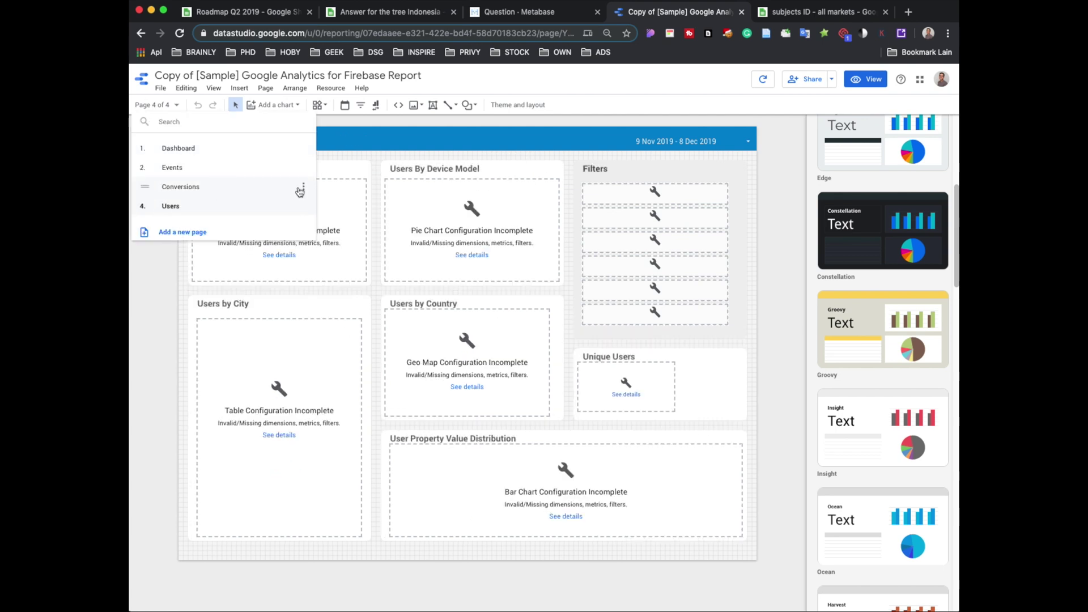
click(304, 189)
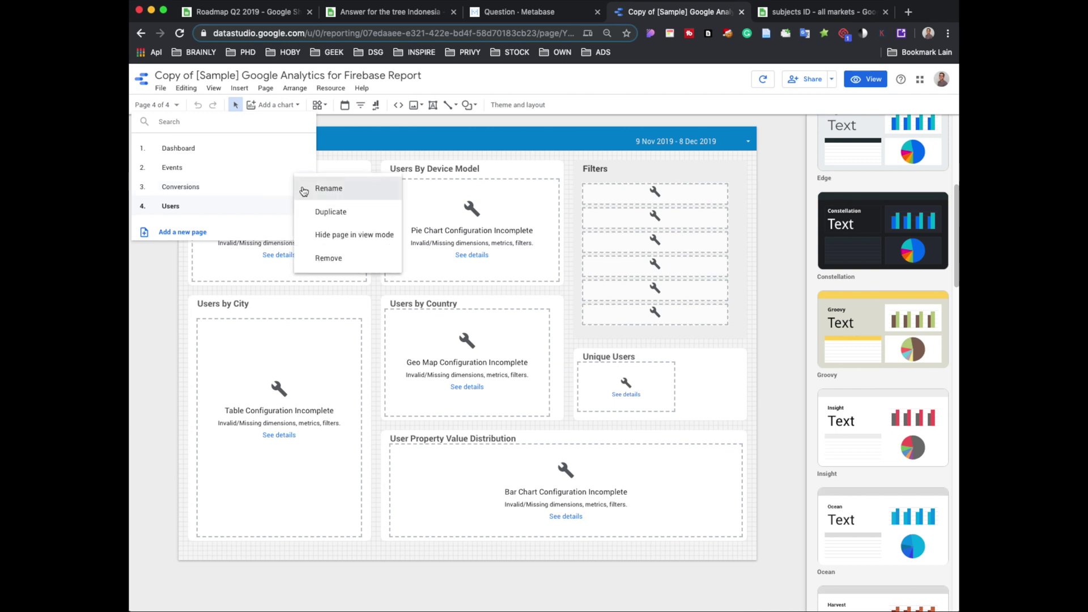
click(327, 258)
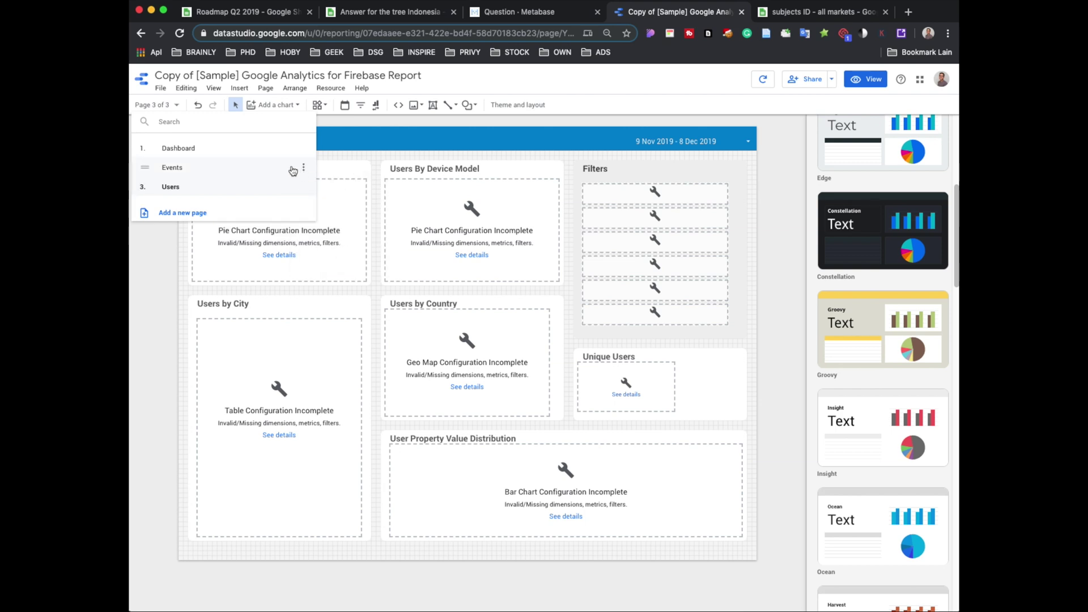
click(302, 168)
click(328, 239)
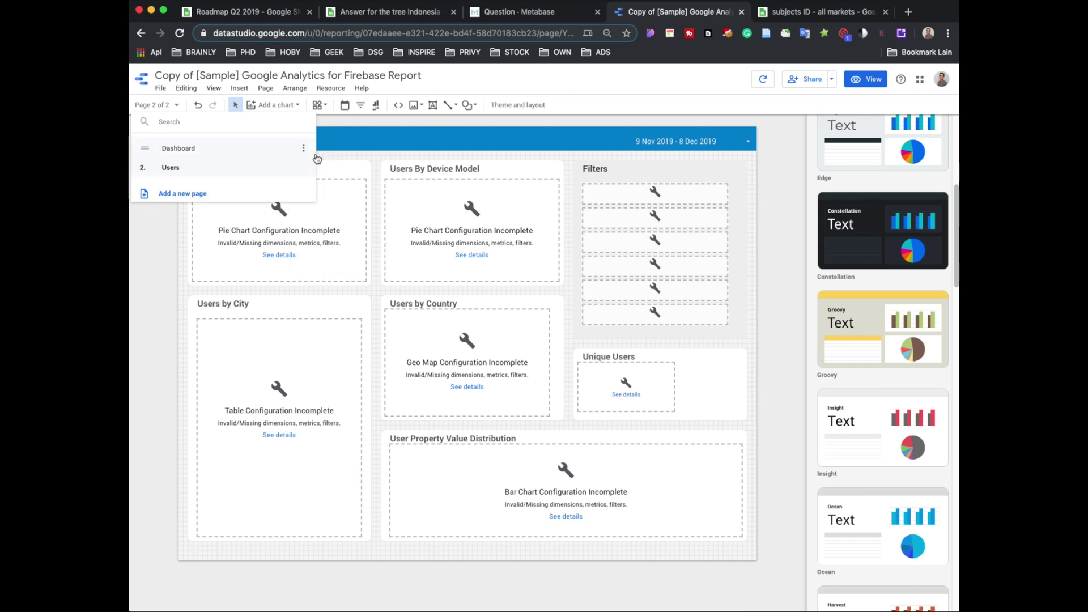
click(304, 150)
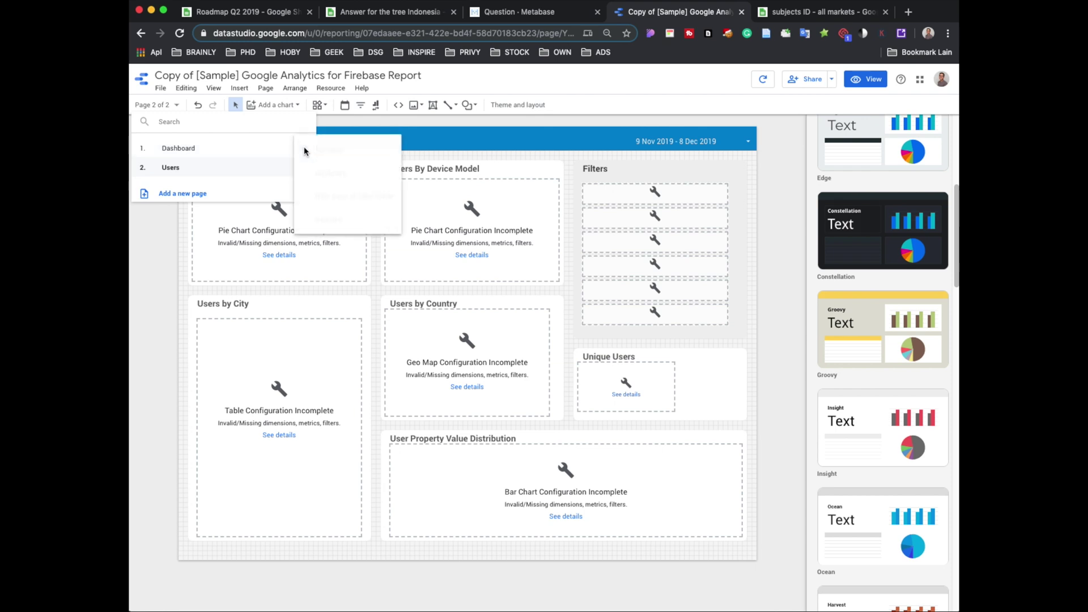
click(328, 219)
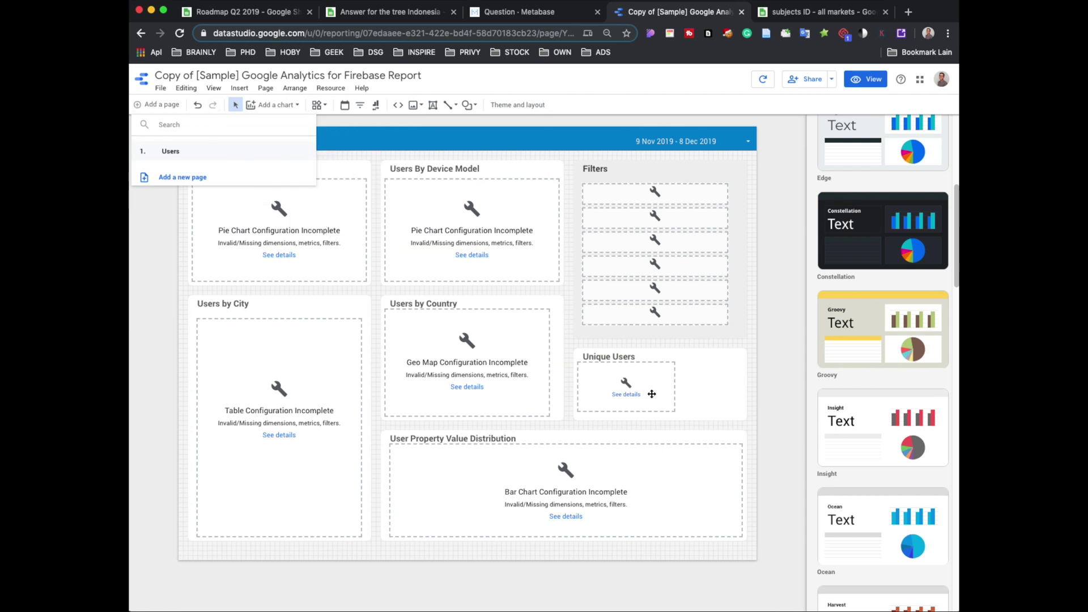
click(702, 375)
key(Escape)
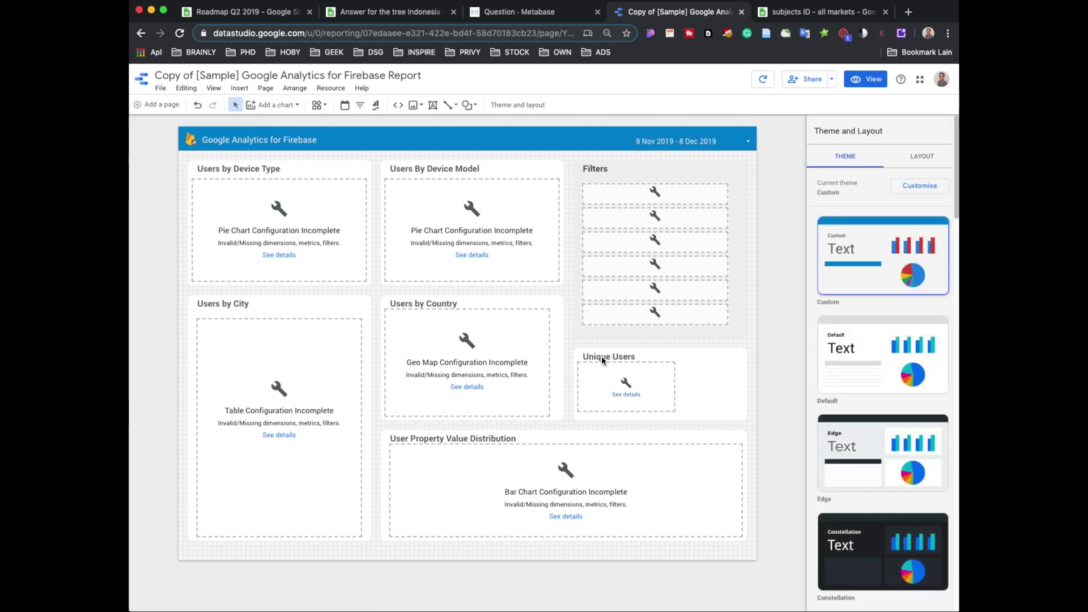
- Change the "Unique Users" title above the scorecard to "Amount of trees"
click(601, 356)
double_click(601, 355)
click(639, 357)
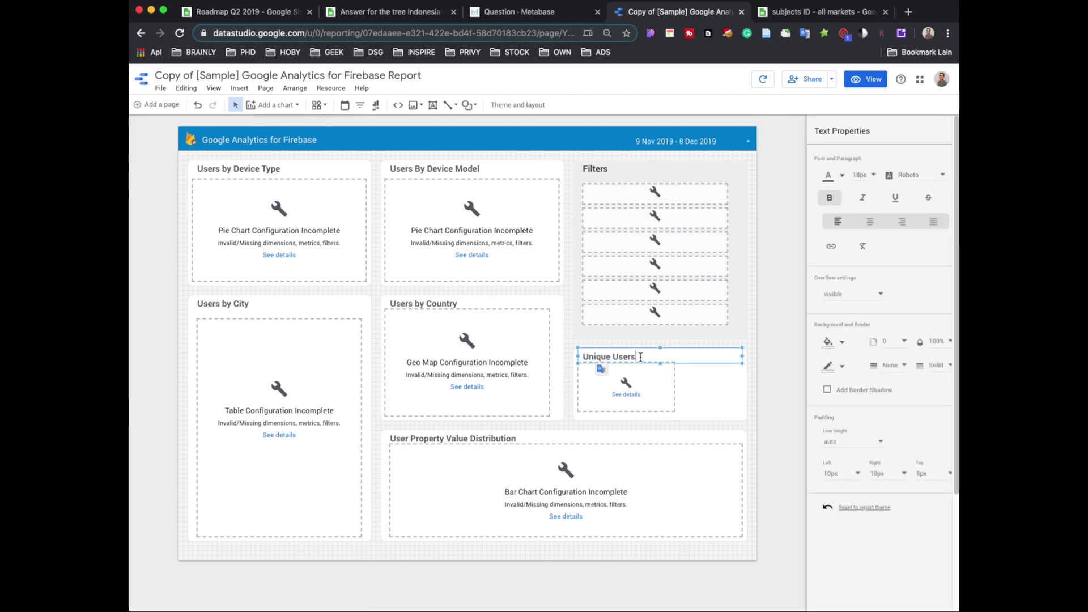
drag(638, 357, 587, 364)
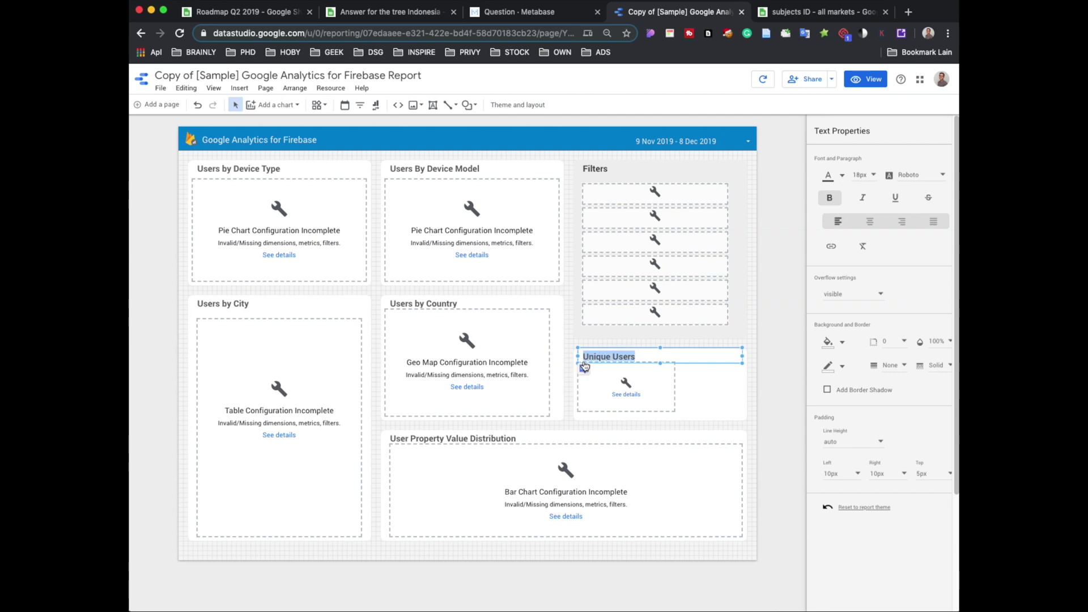
text(Amount of trees)
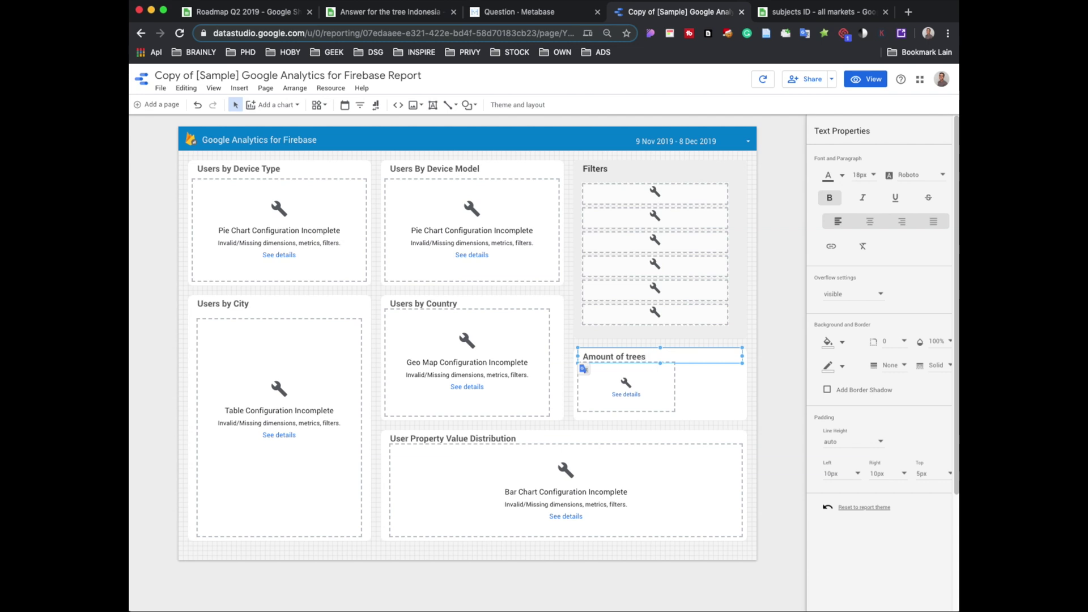
click(696, 396)
- Check the source columns in the other open tabs and set the scorecard's invalid metric to question_id
click(658, 391)
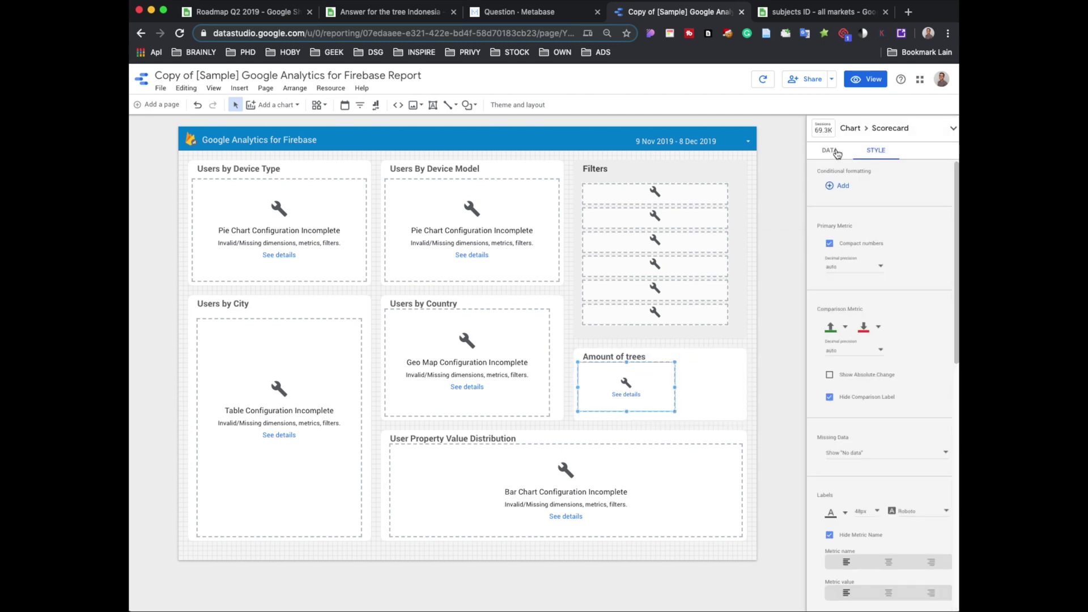
click(837, 150)
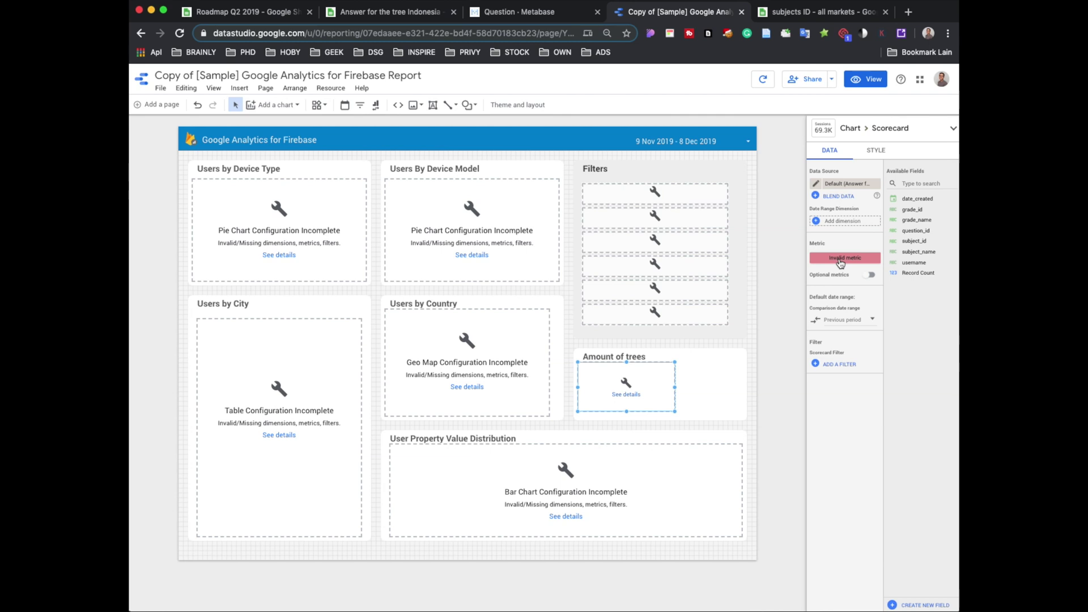
click(841, 260)
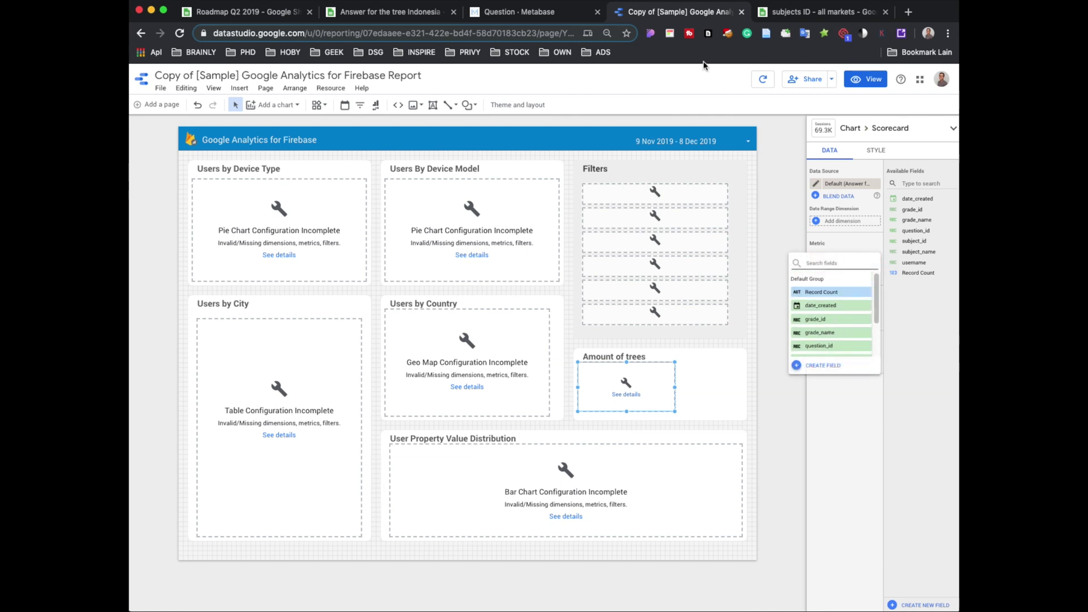
click(821, 12)
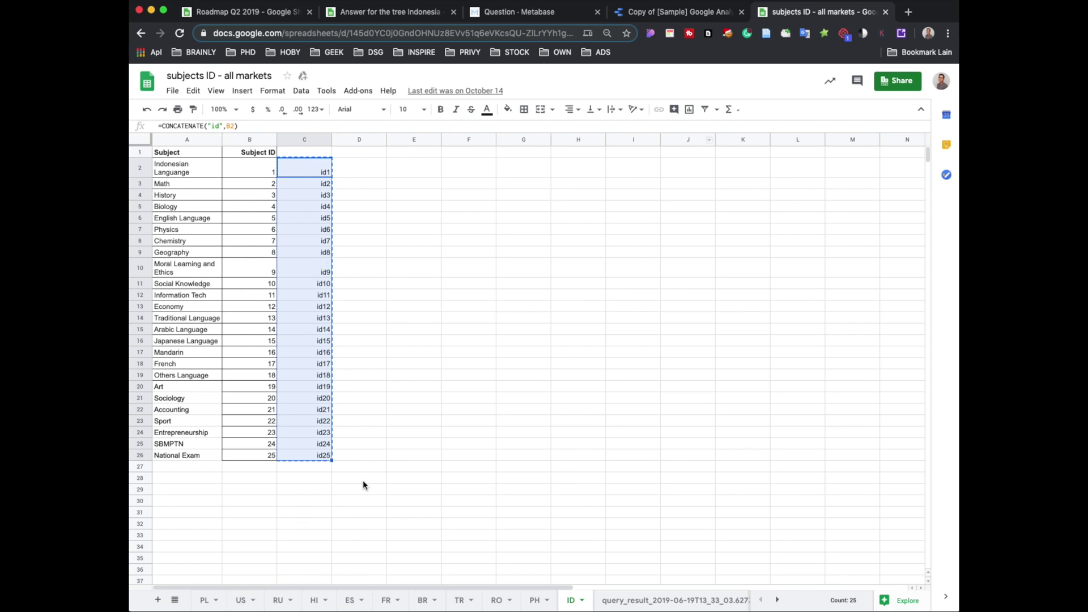
click(412, 14)
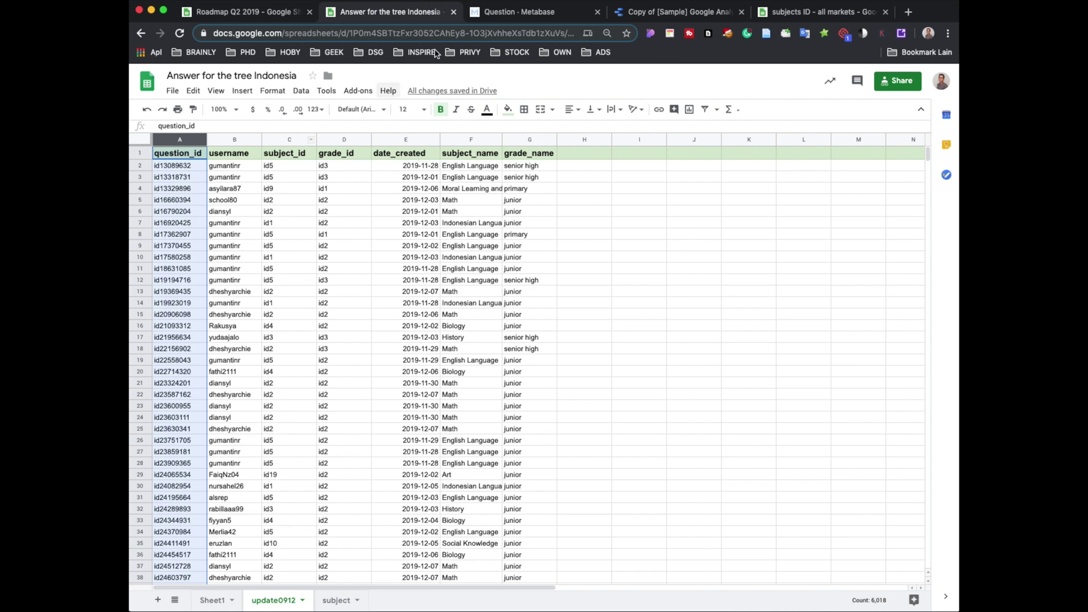
click(558, 17)
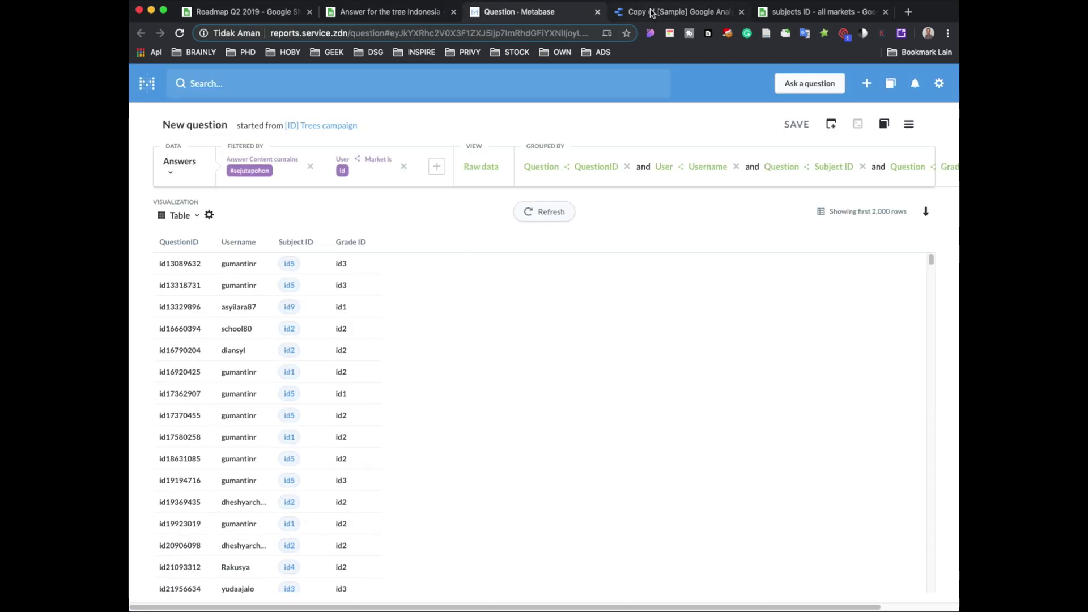
click(653, 13)
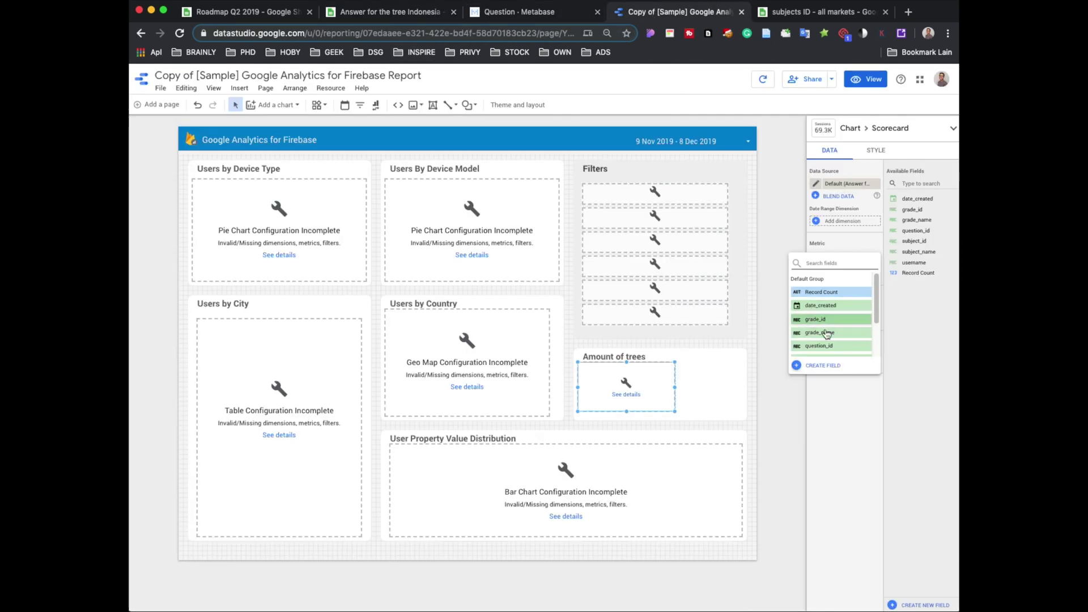
click(825, 346)
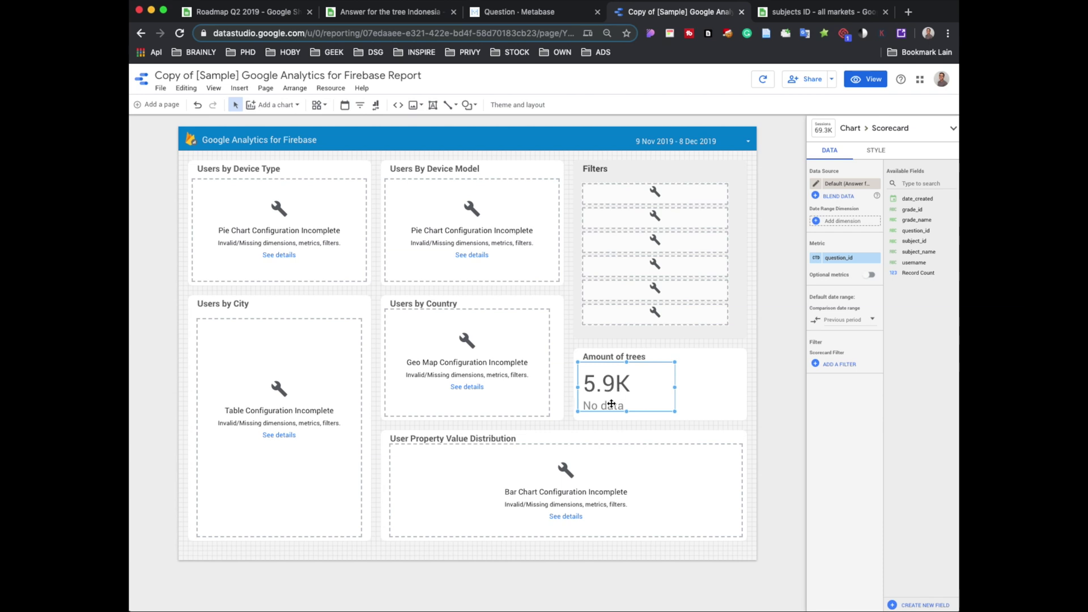
click(659, 431)
click(617, 406)
click(566, 349)
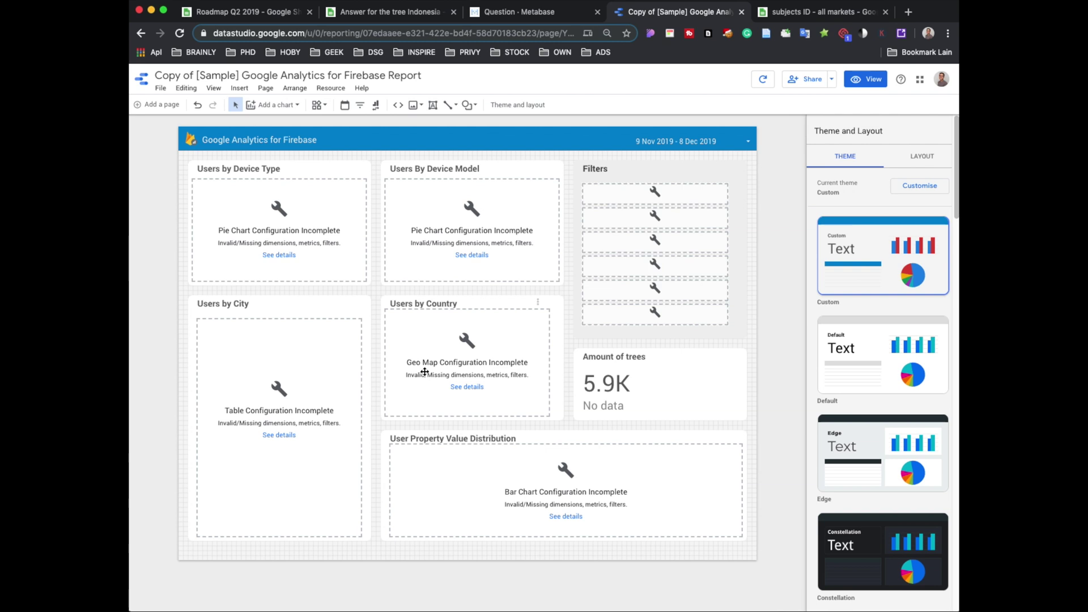
click(454, 347)
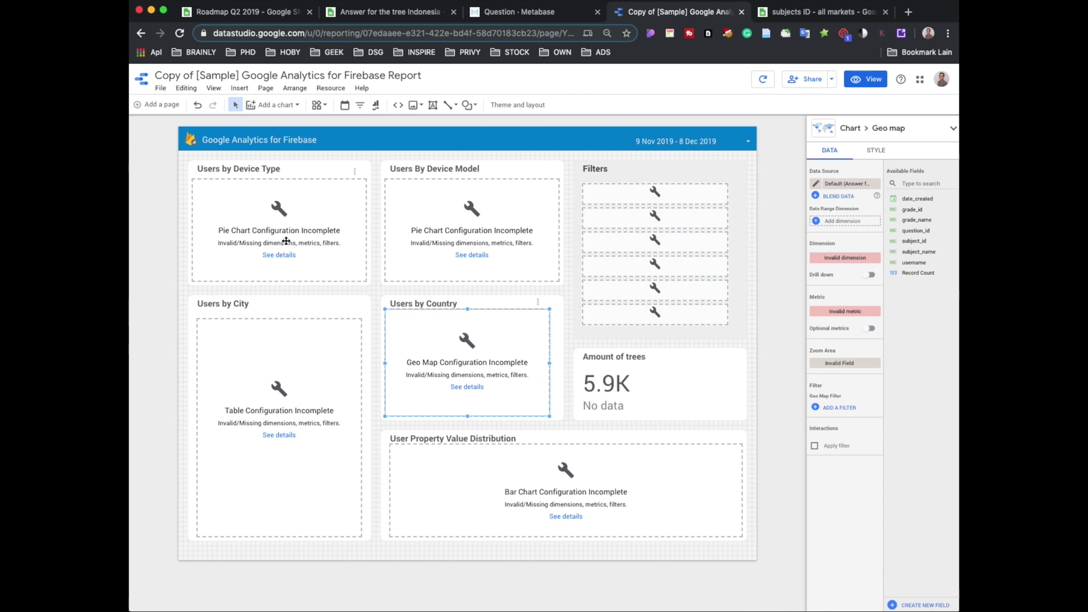
click(290, 230)
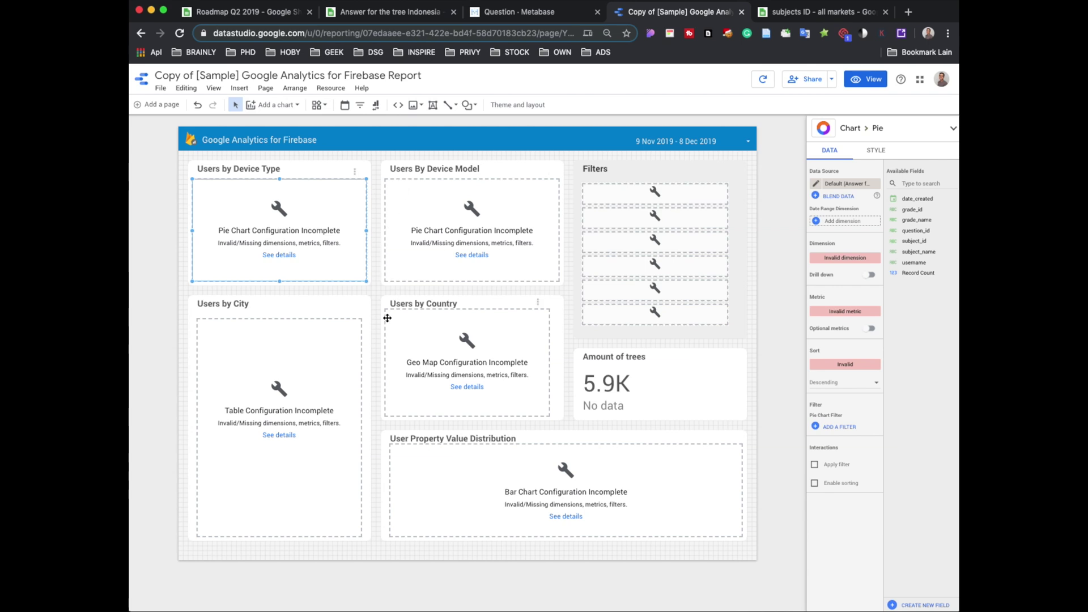
- Delete the Users By Device Model title, pie chart and background card, and widen the Users by Device Type block across the freed space
click(425, 169)
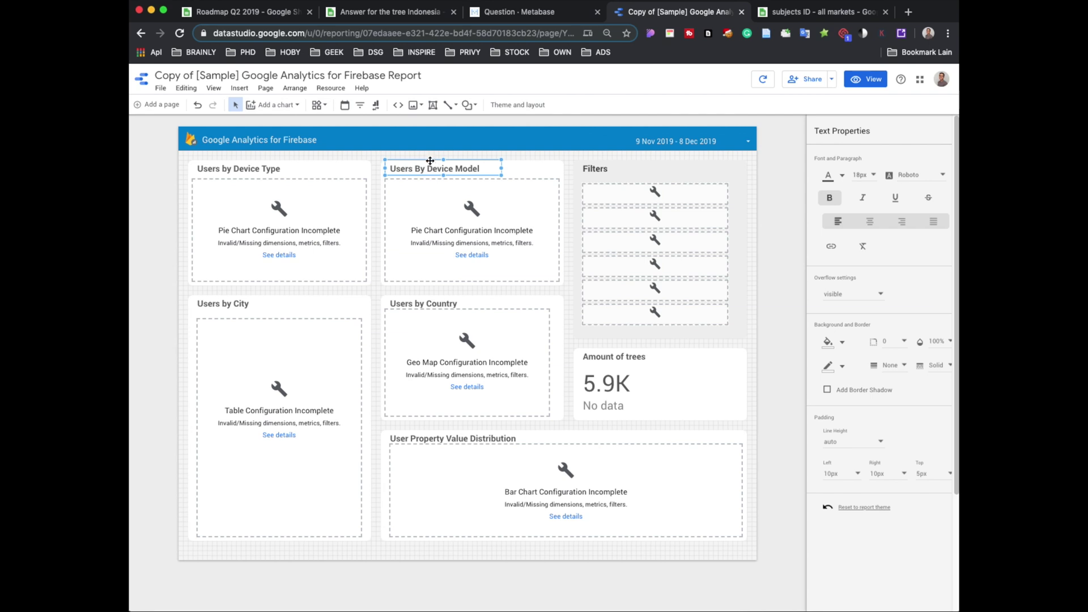
key(Delete)
click(430, 214)
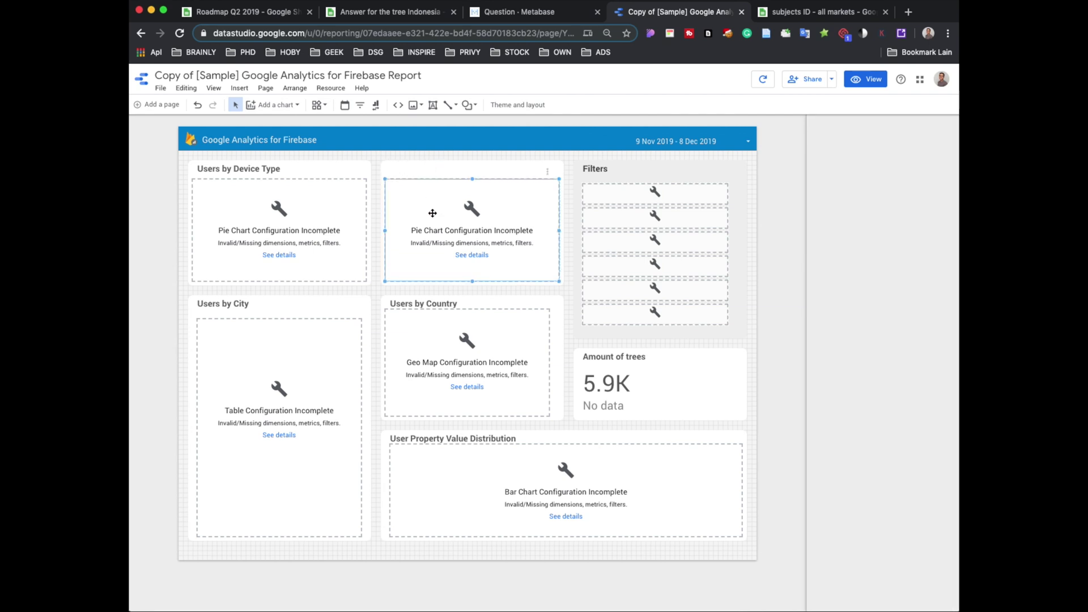
key(Delete)
click(449, 175)
key(Delete)
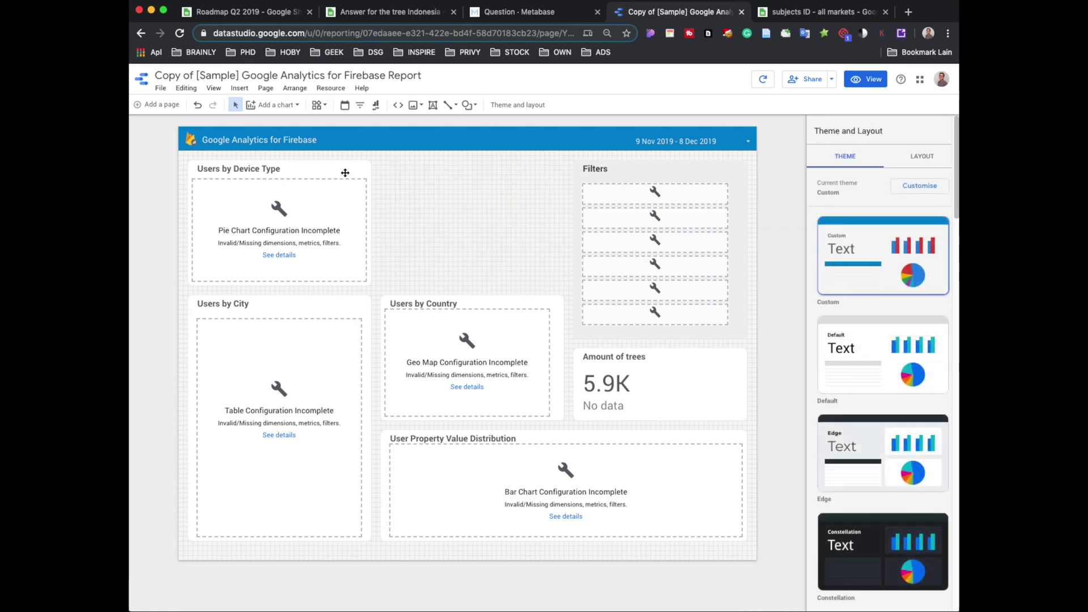
drag(396, 172, 306, 271)
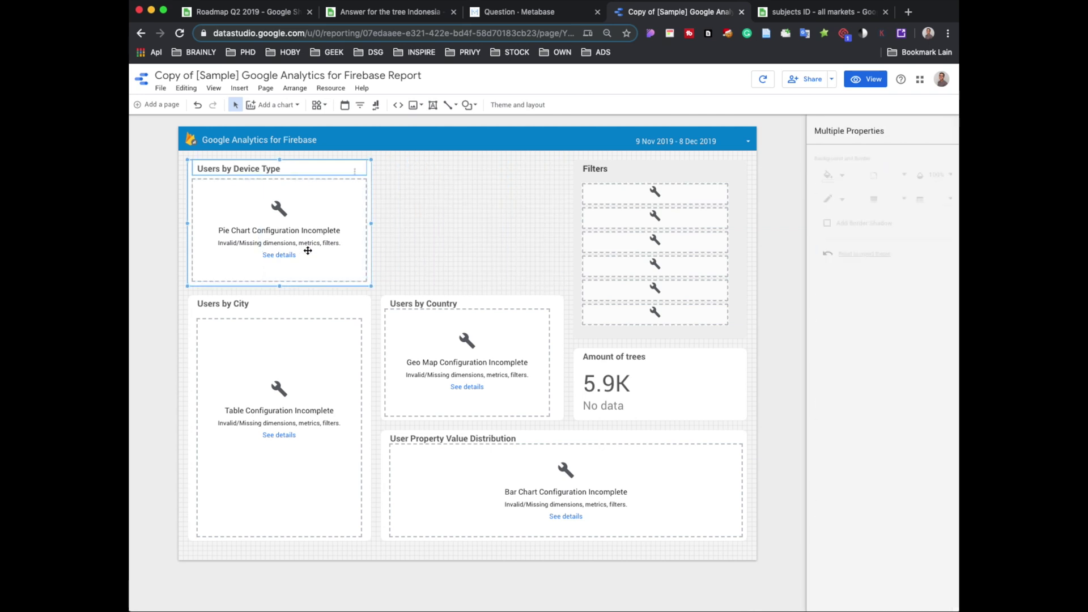
drag(372, 225, 559, 228)
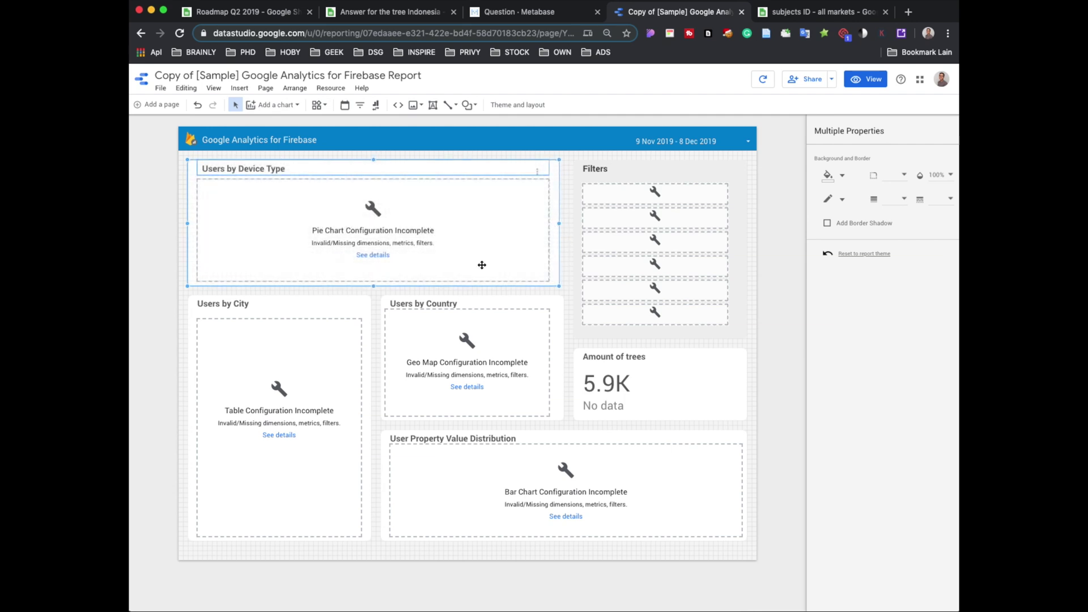
- Shrink the Users by City card, title and table from above until level with the User Property Value Distribution block
click(339, 302)
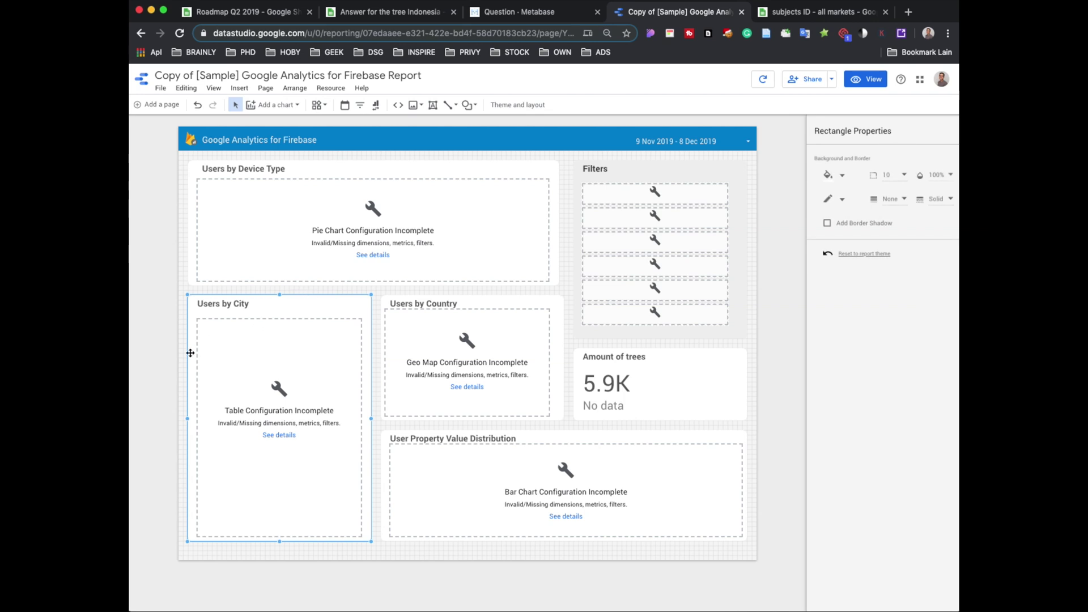
drag(166, 320, 263, 490)
click(159, 291)
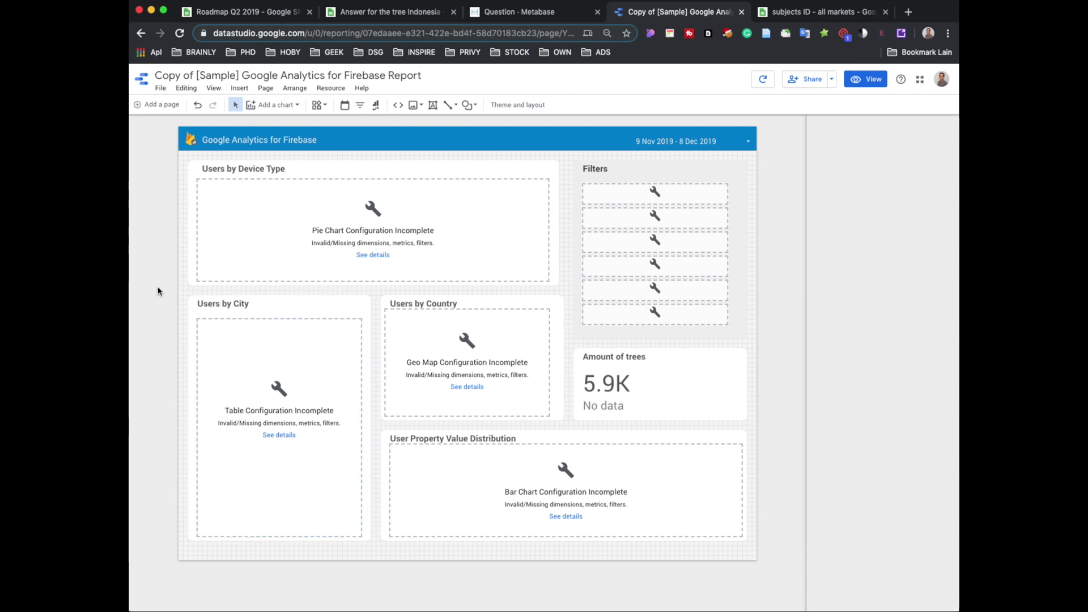
drag(158, 291, 283, 431)
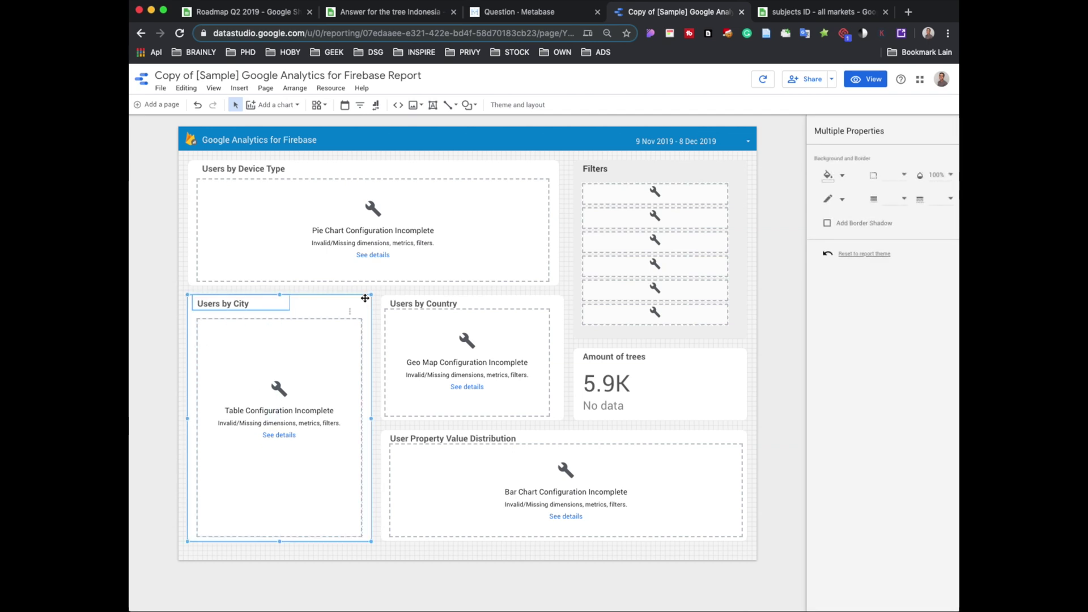
drag(372, 296, 368, 432)
- Delete the Users by Country title, geo map and background card
click(391, 316)
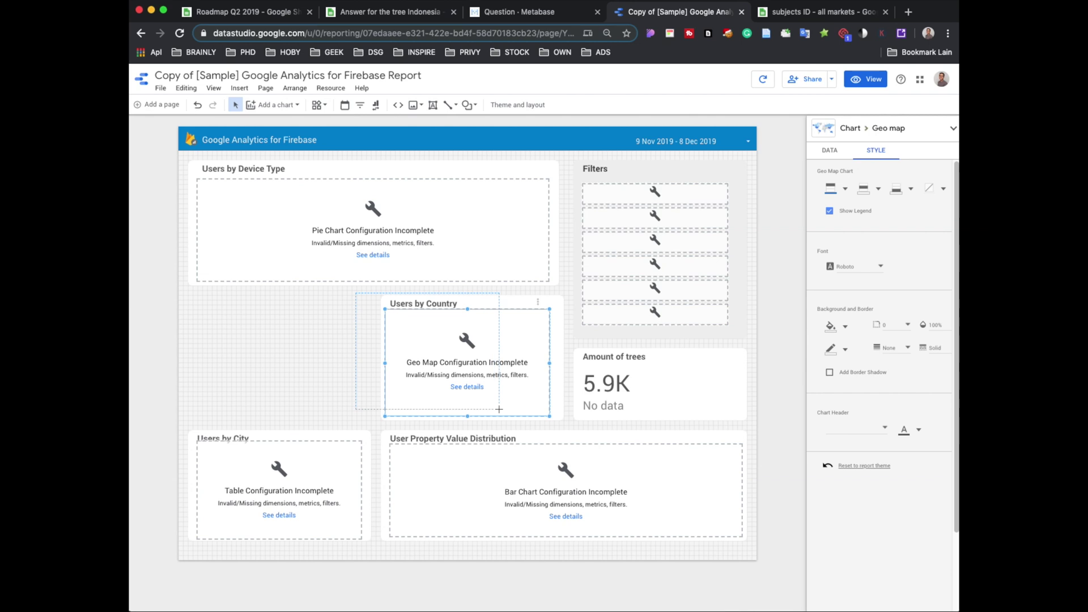
click(484, 397)
key(Delete)
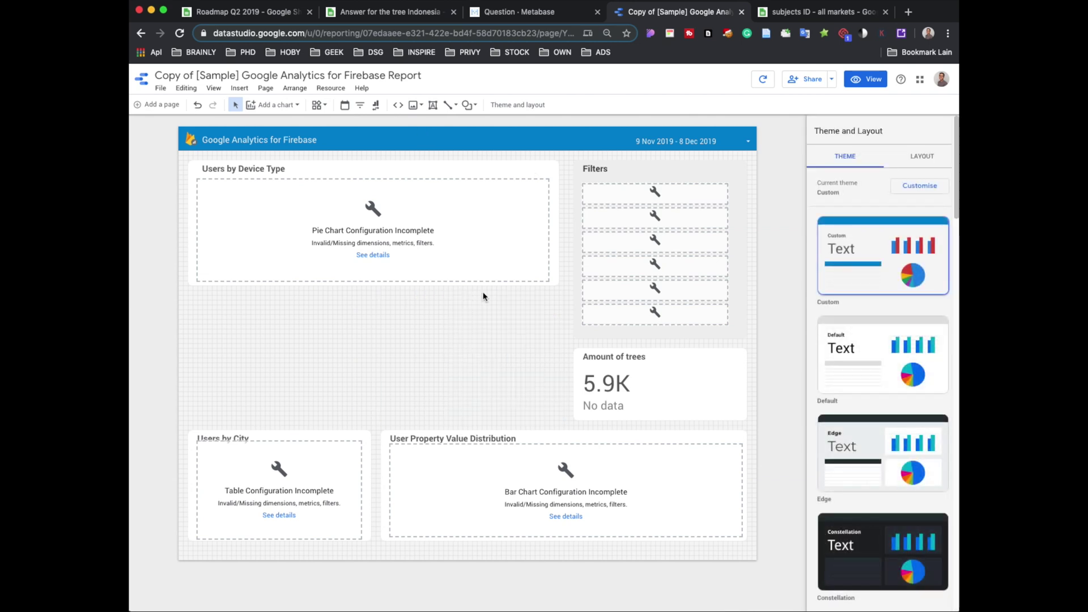
- Stretch the Users by Device Type card, title and pie chart down to the Users by City block and slightly wider
drag(485, 313, 335, 165)
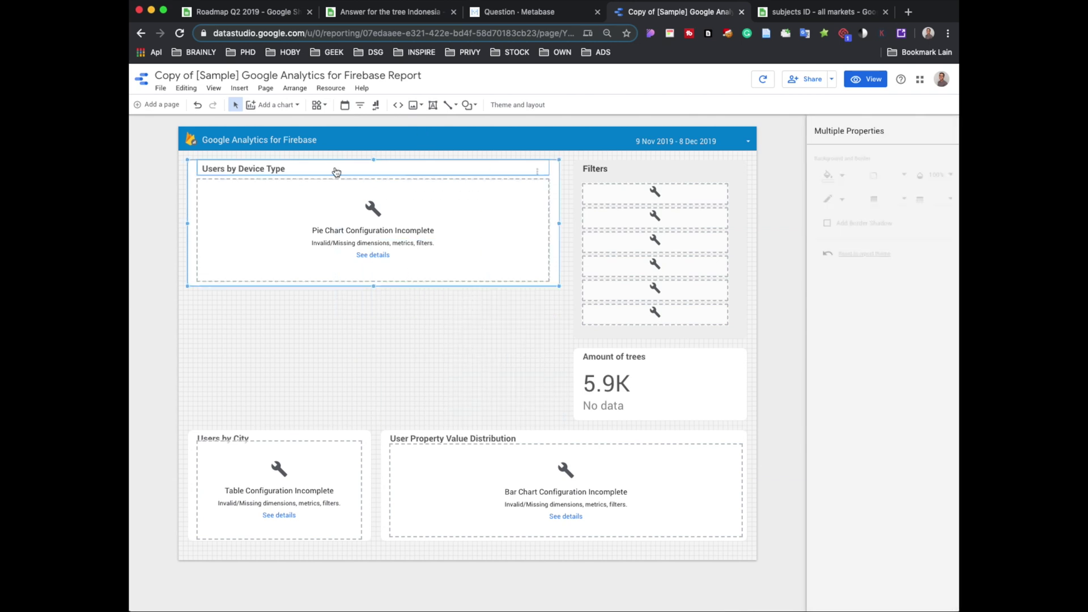
drag(560, 287, 564, 422)
- Convert the Users by Device Type pie chart to a column chart, and delete that chart from its card
click(430, 292)
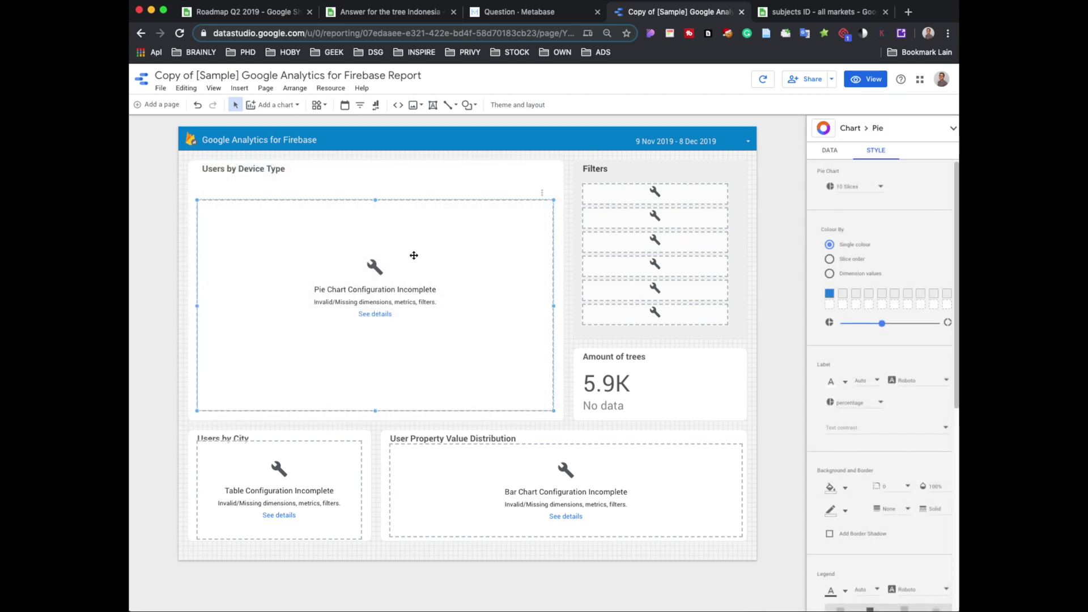
click(843, 155)
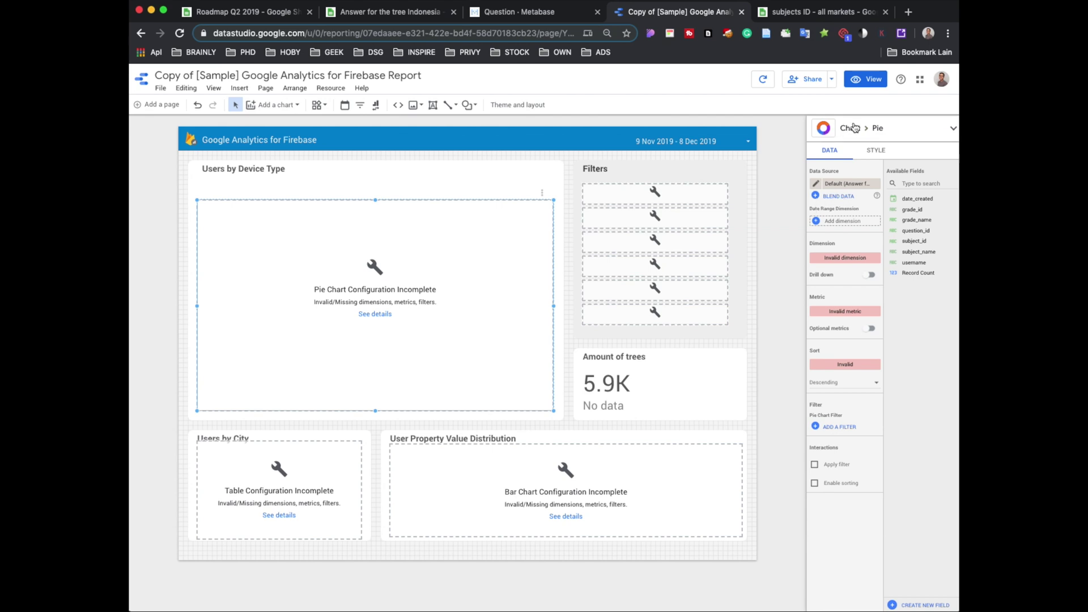
click(852, 128)
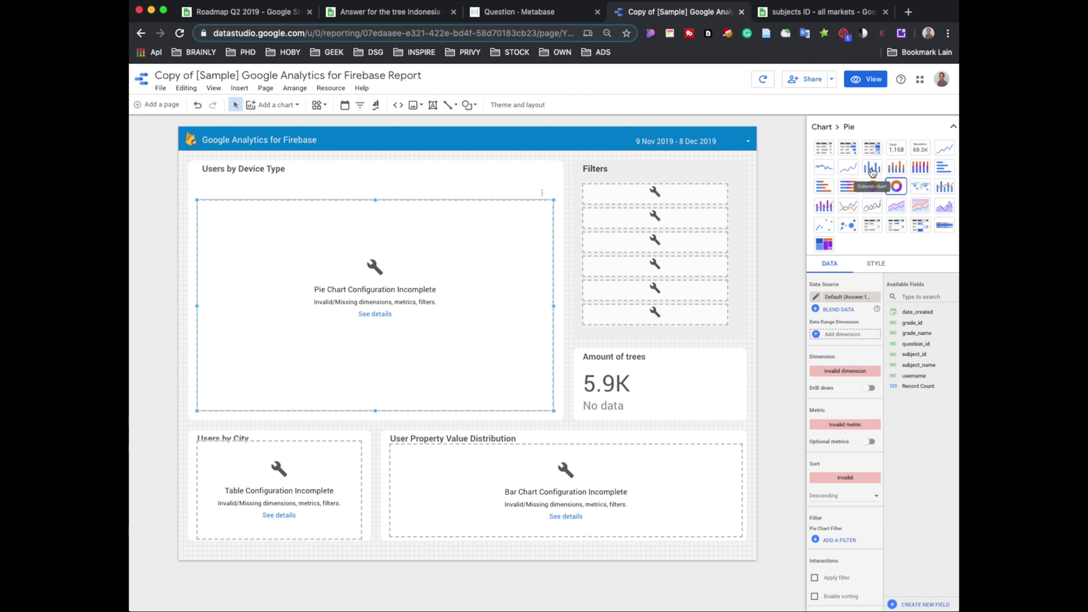
click(871, 167)
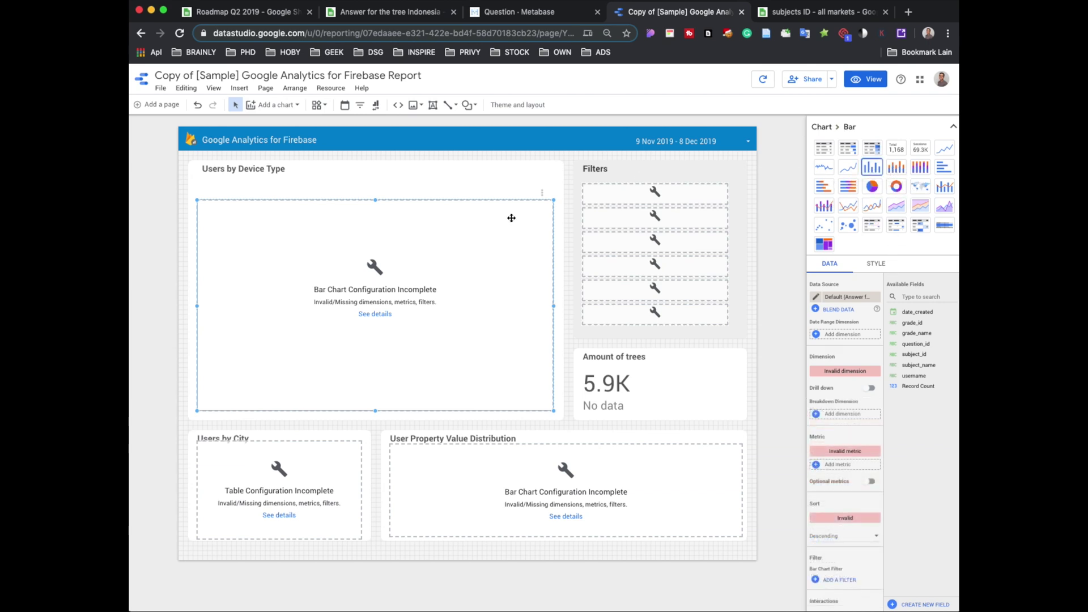
key(Delete)
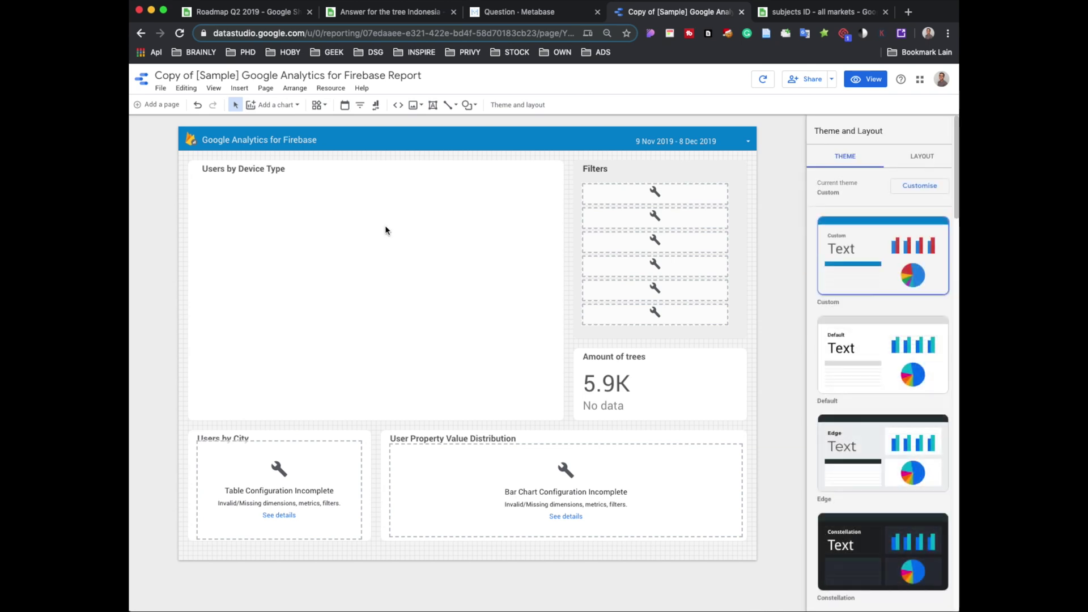
- Replace the Users by Device Type title with "User who answers for the tree"
click(251, 168)
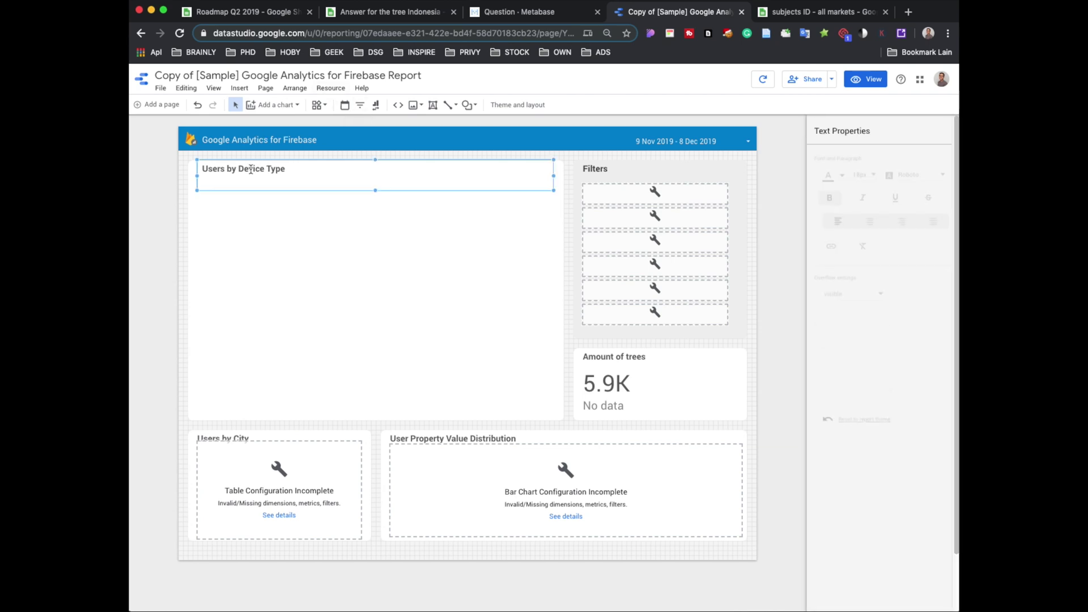
drag(290, 168, 199, 169)
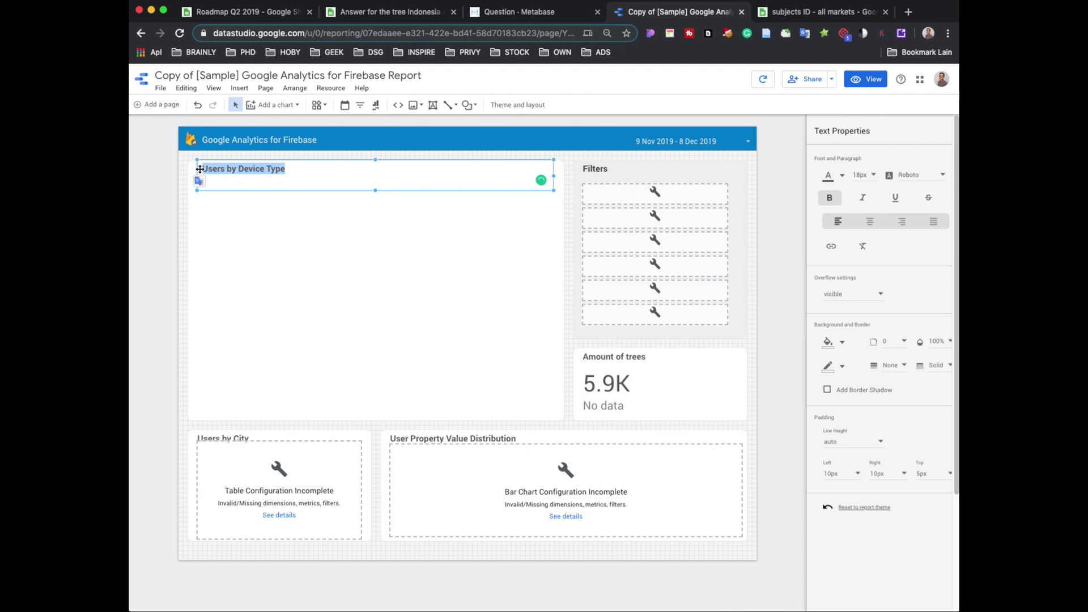
text(User who answers for the trr)
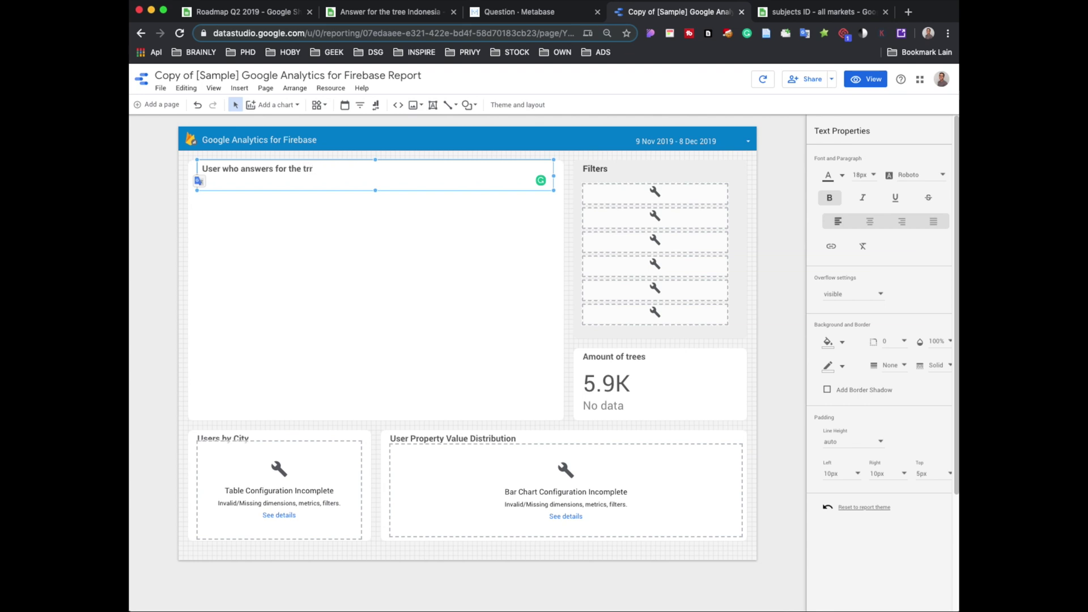
key(BackSpace)
text(ee)
click(148, 187)
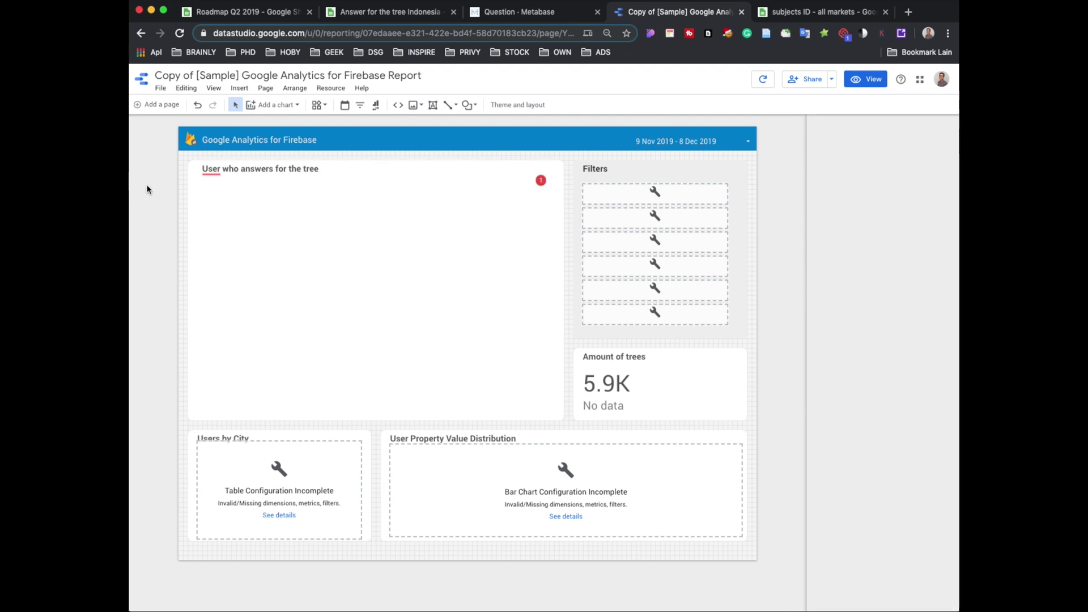
- Add a stacked column chart filling the empty card under the title, and set its dimension to date_created
click(276, 103)
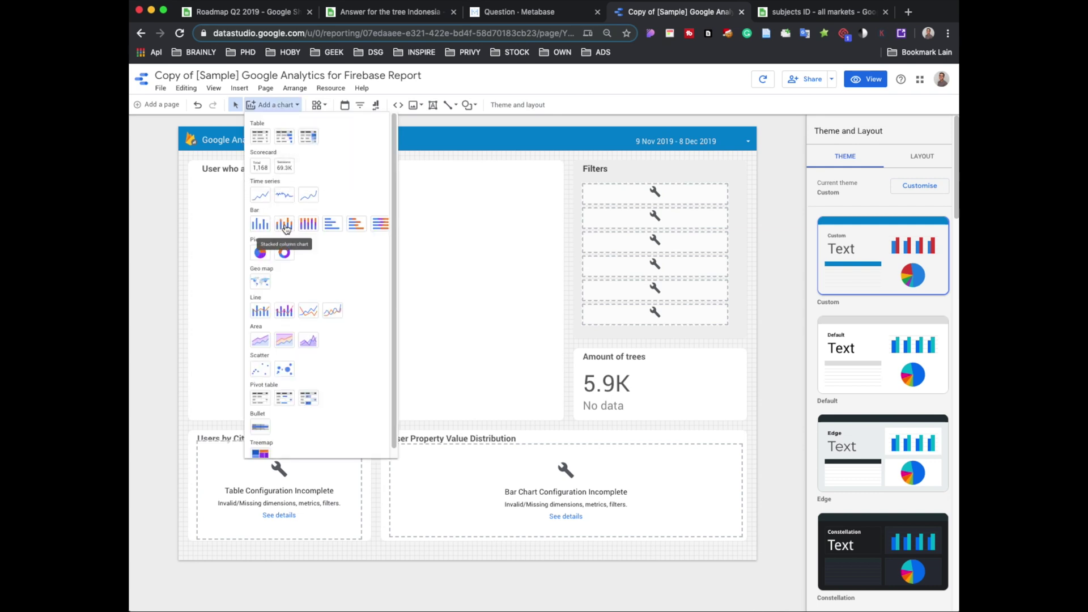
click(285, 225)
mouse_move(198, 181)
mouse_down()
mouse_move(525, 414)
mouse_move(556, 413)
mouse_up()
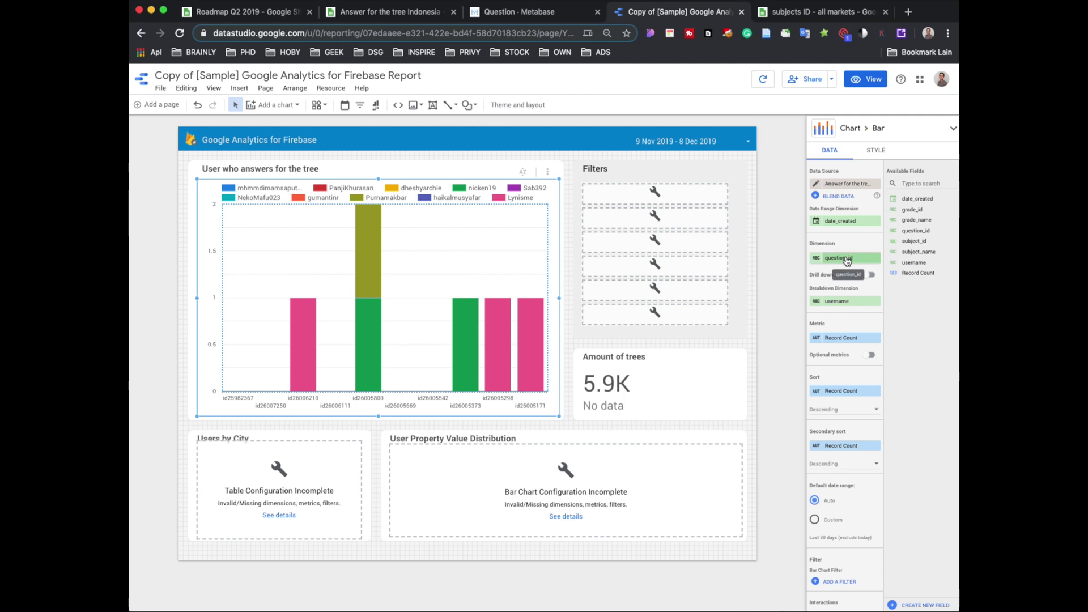
click(847, 259)
scroll(842, 342, up, 2)
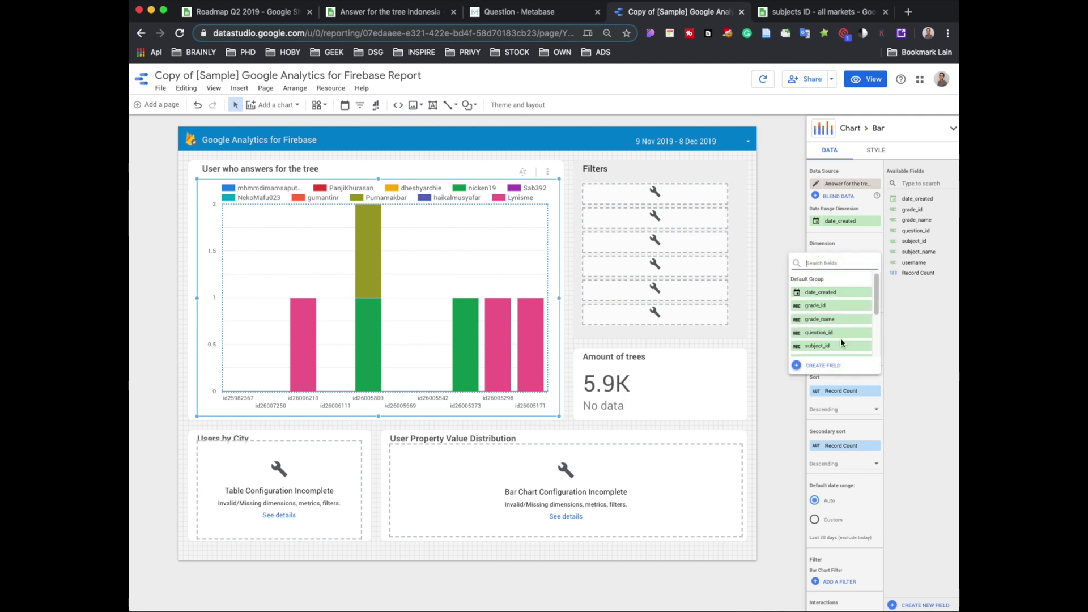
click(837, 292)
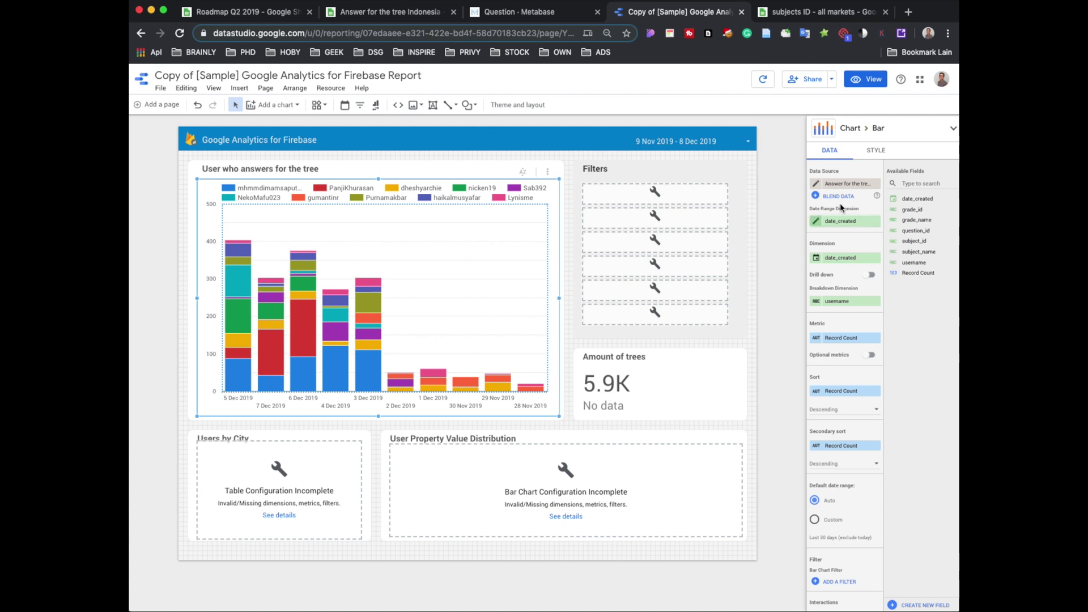
- Set the number of bars in the stacked column chart to 15
click(876, 150)
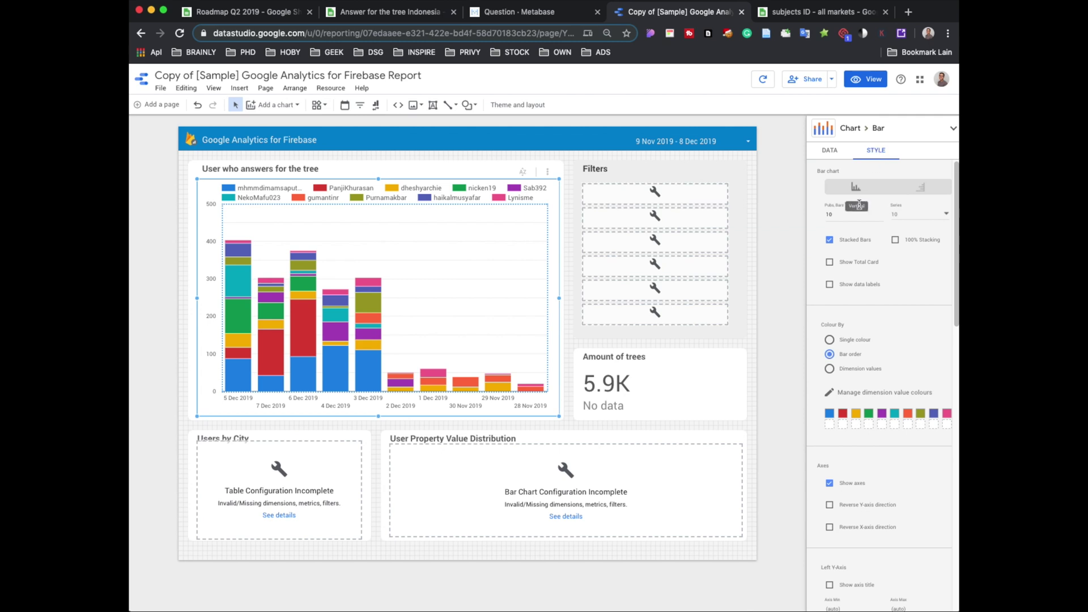
click(879, 216)
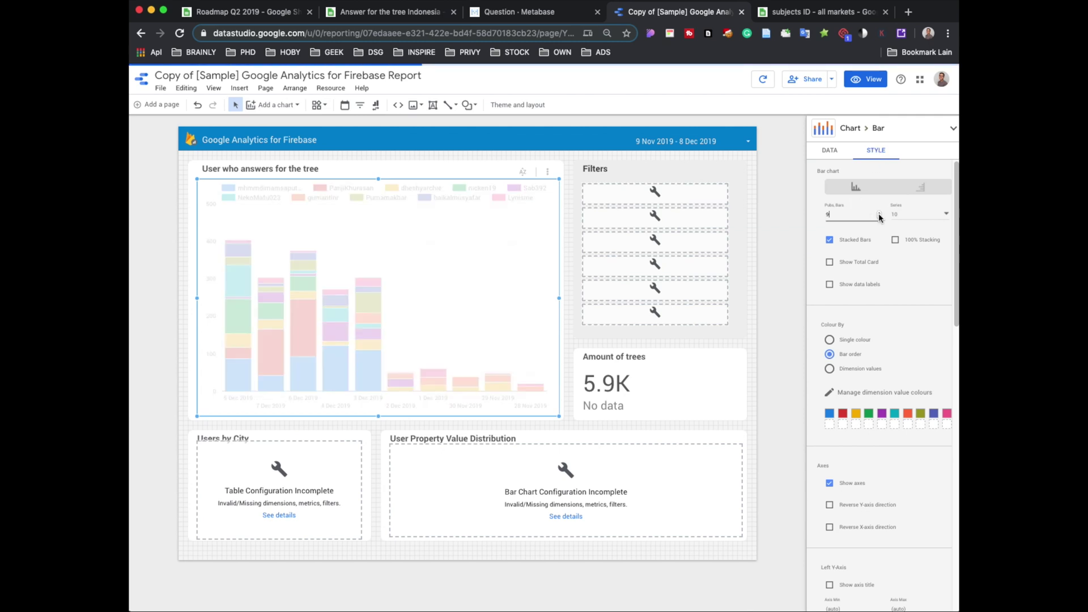
click(879, 212)
click(880, 212)
click(879, 212)
click(879, 212)
click(879, 212)
click(879, 213)
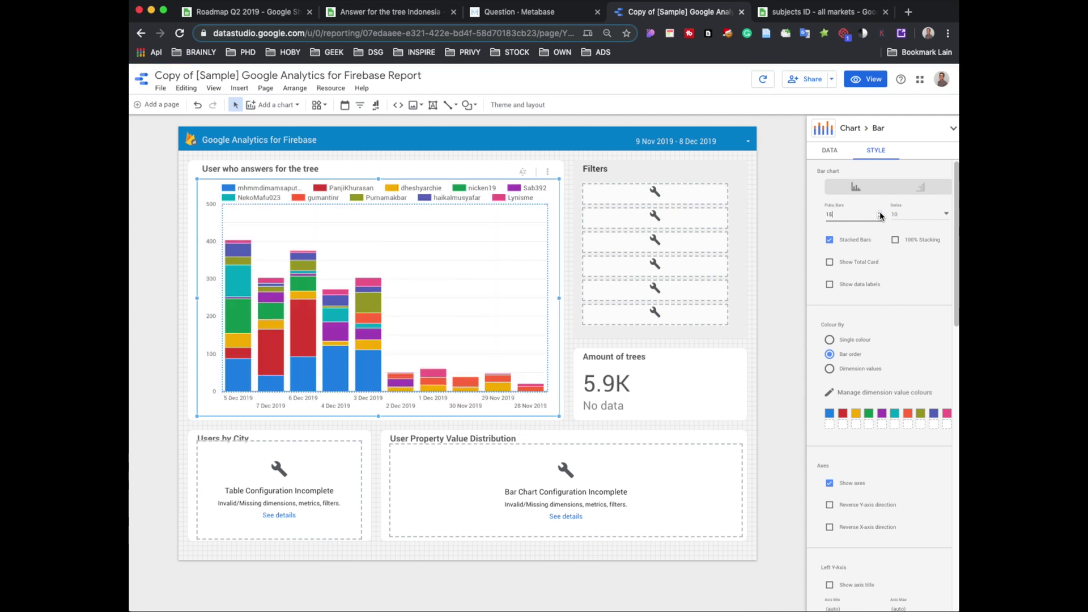
- Set the stacked column chart to 14 series and reverse its X-axis direction
click(912, 219)
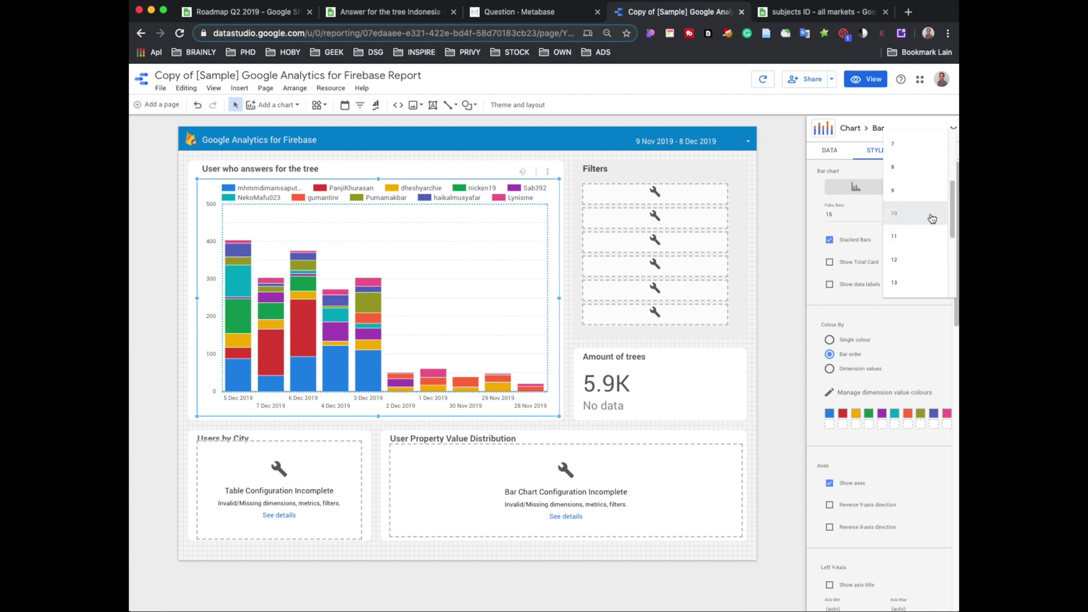
click(919, 288)
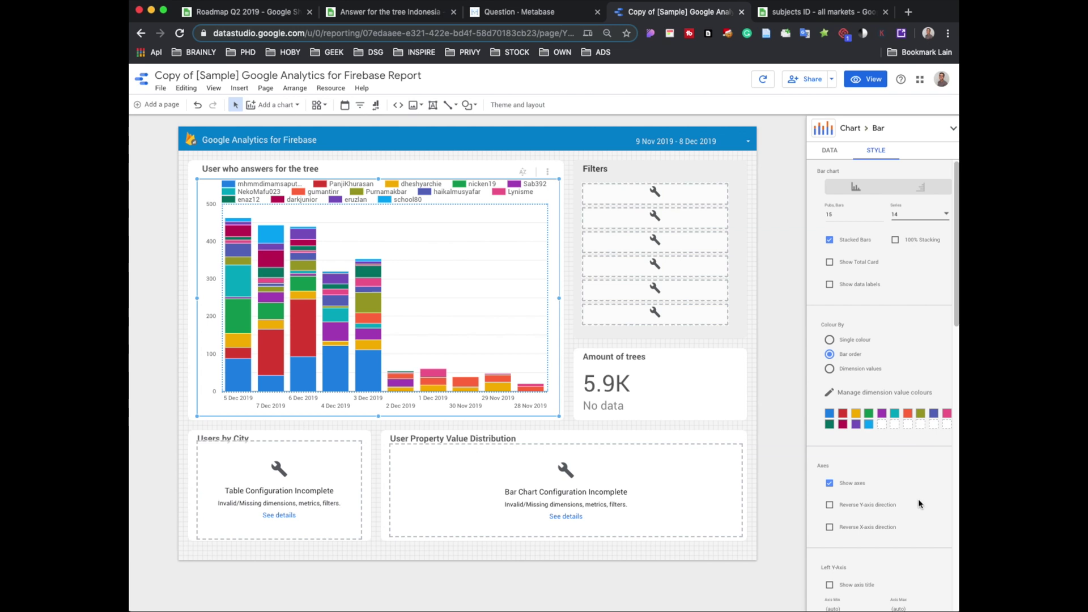
click(861, 531)
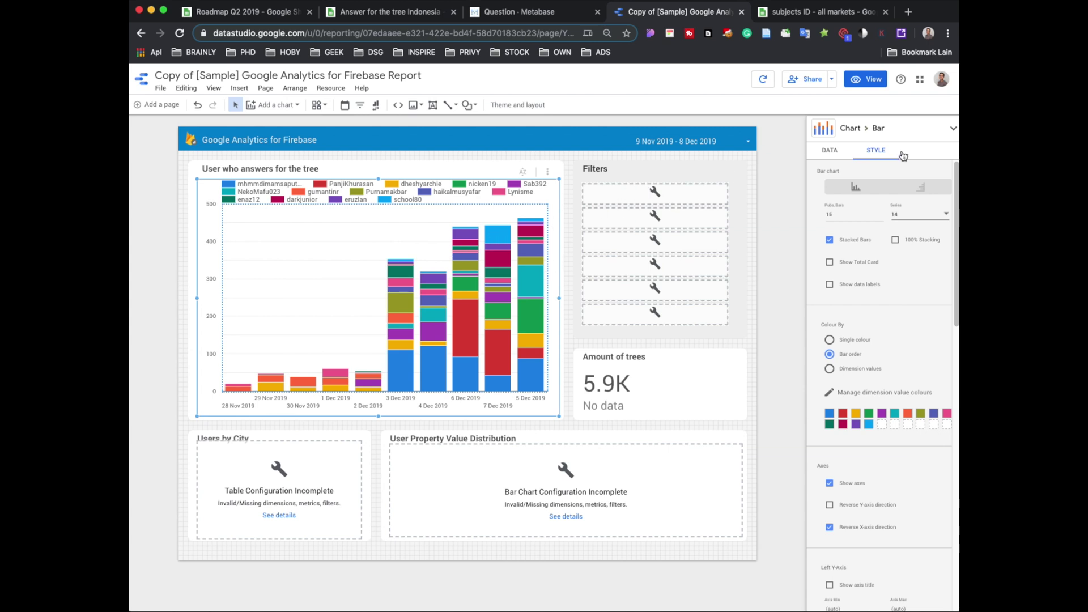
click(829, 150)
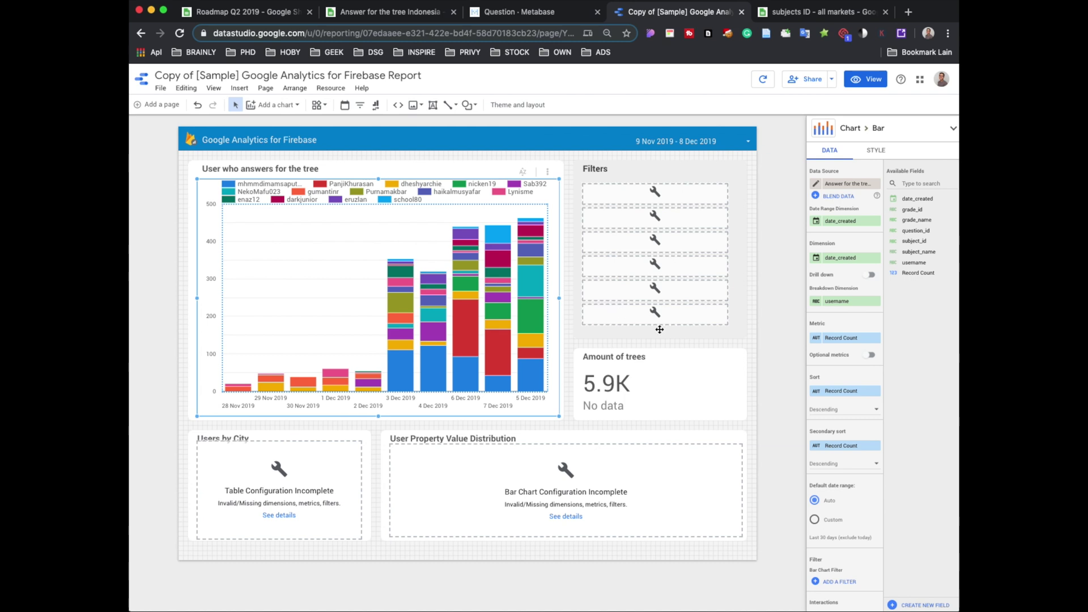
- Configure the first filter control with grade_name as its dimension and question_id as its metric
click(655, 197)
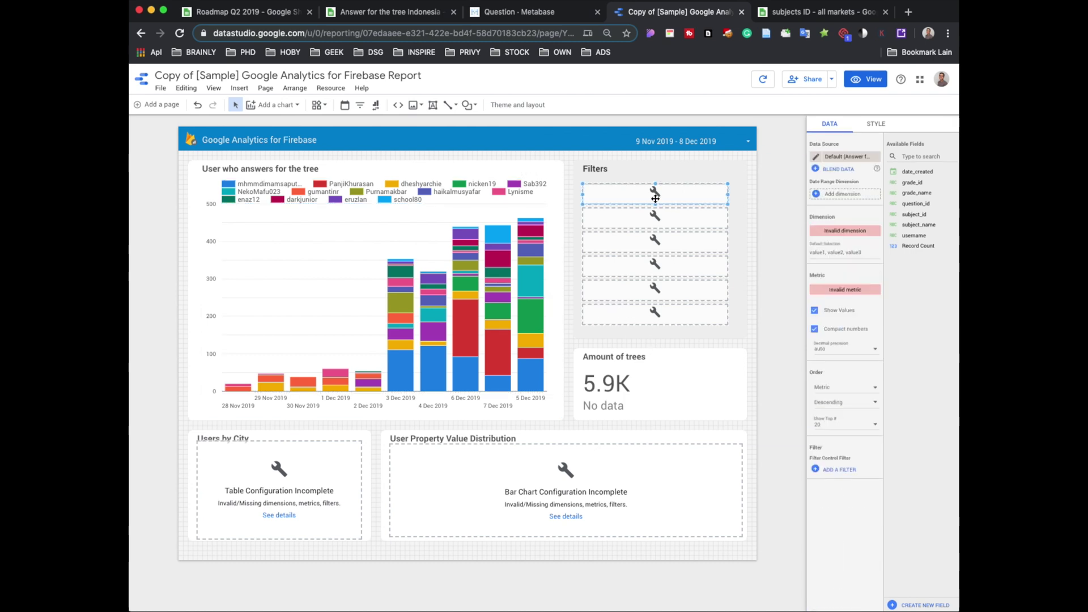
click(837, 233)
click(833, 255)
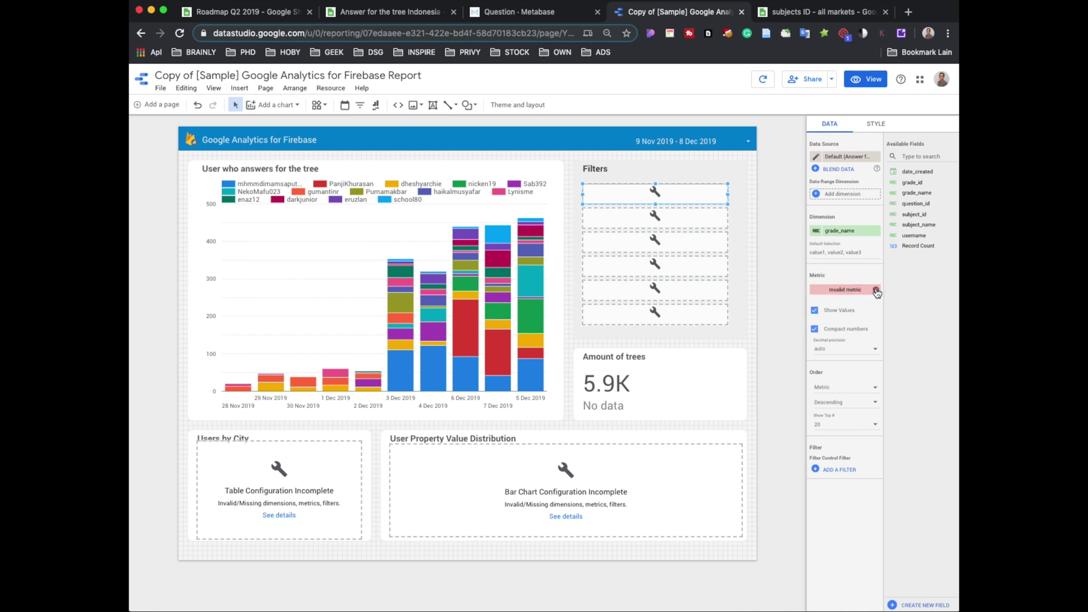
click(844, 290)
scroll(841, 340, up, 4)
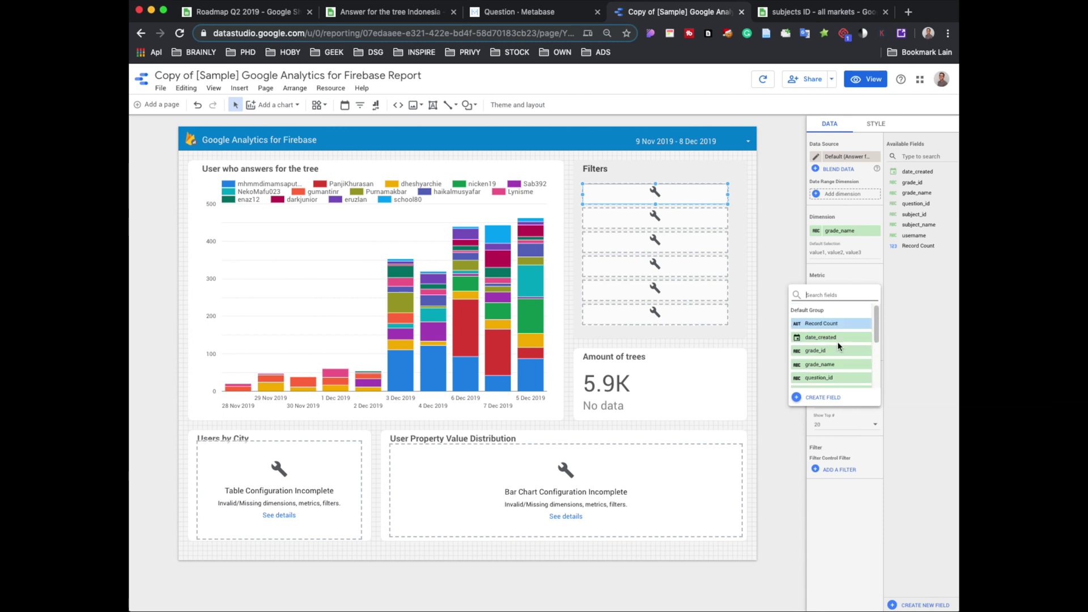
click(835, 378)
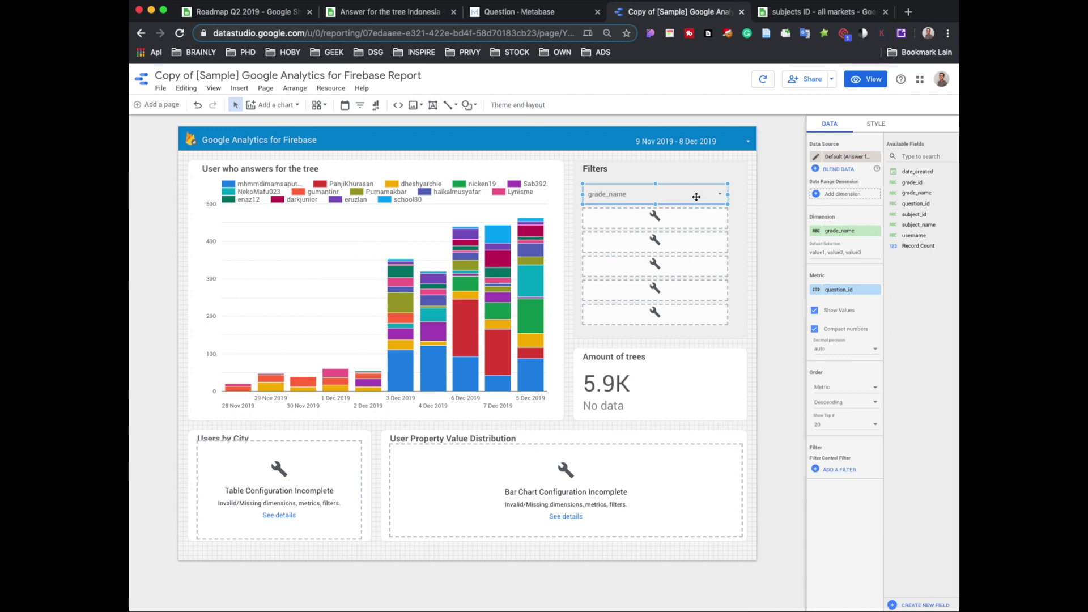
- Configure the second filter control with subject_name as its dimension and question_id as its metric
click(703, 218)
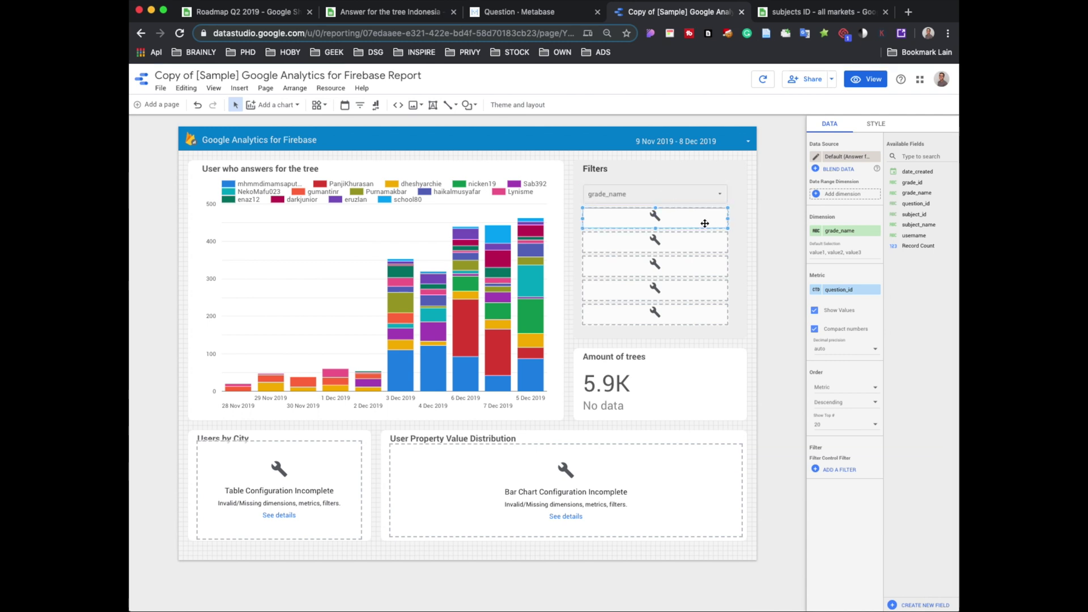
click(819, 231)
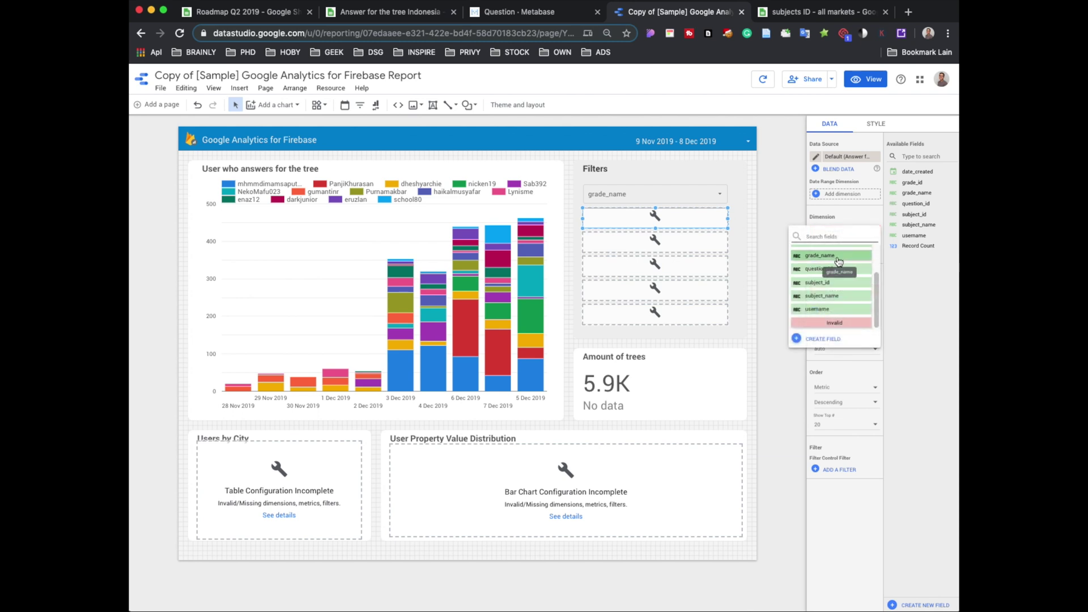
click(835, 298)
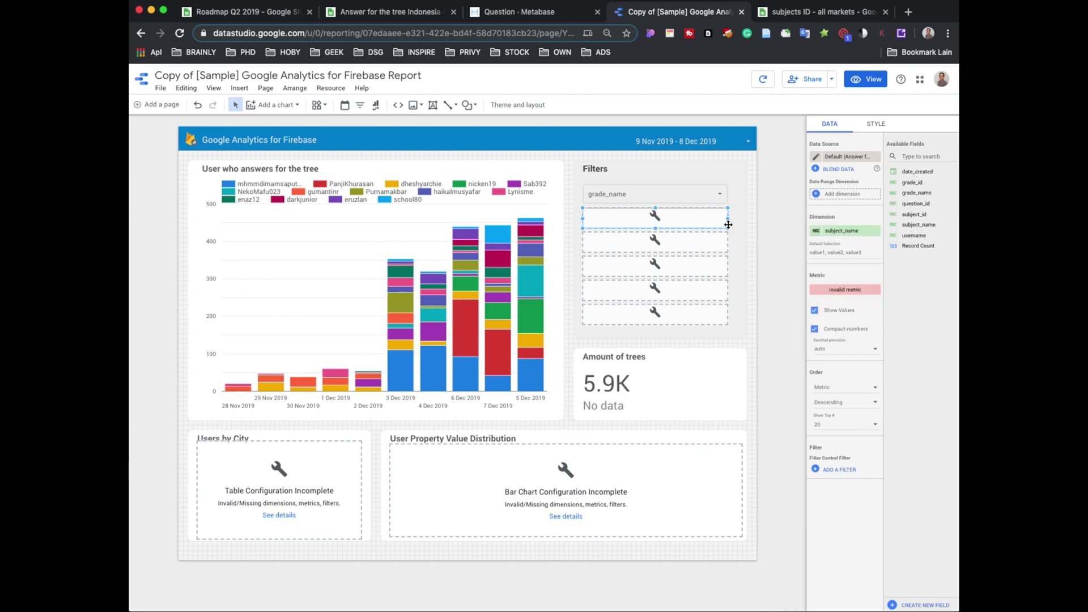
click(843, 290)
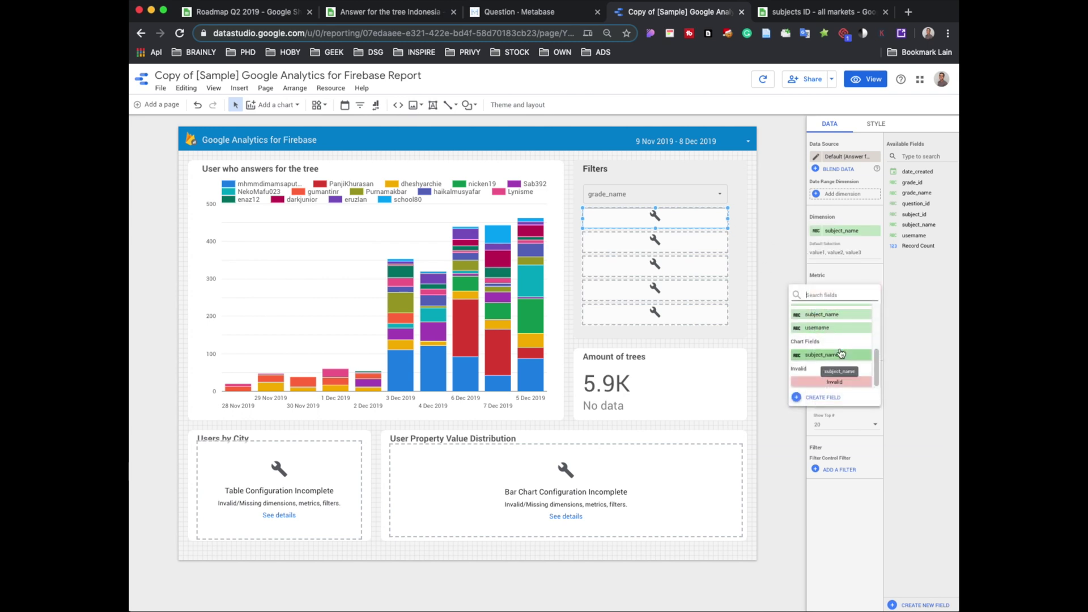
scroll(841, 354, up, 3)
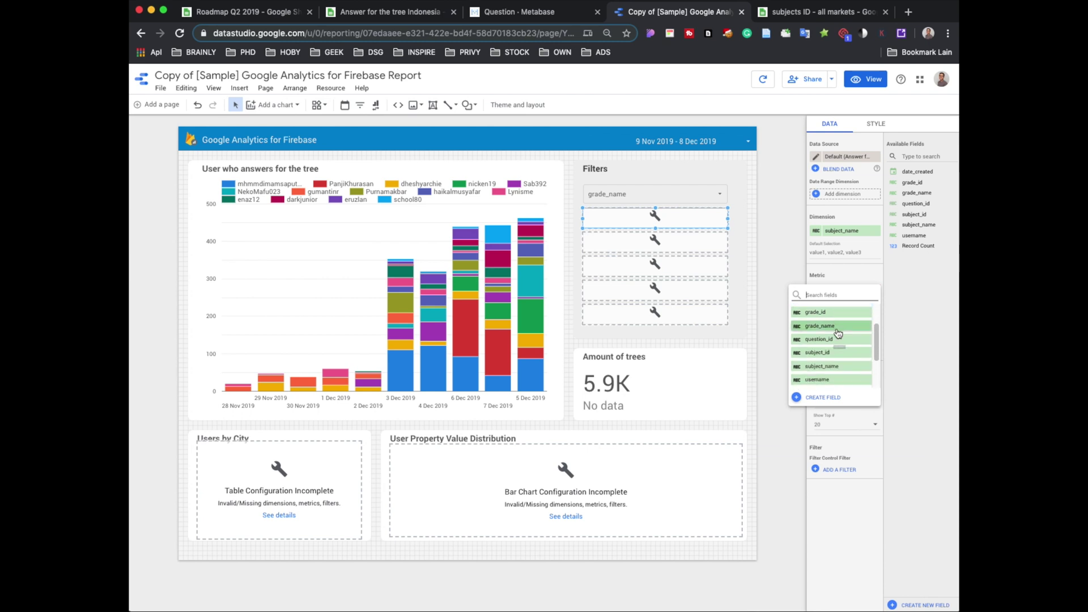
scroll(838, 333, down, 3)
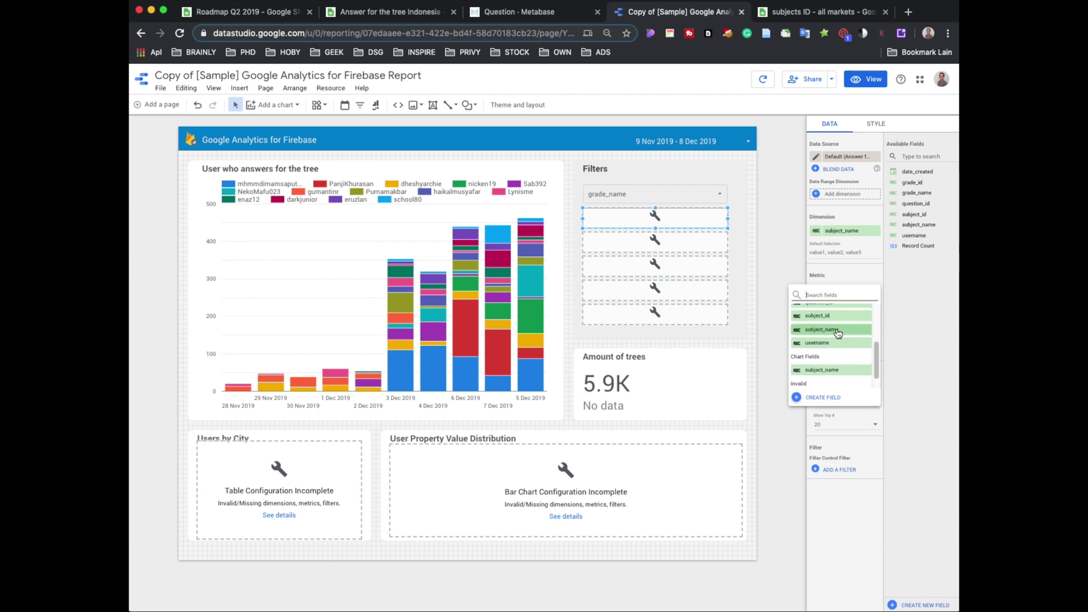
scroll(838, 333, up, 5)
scroll(837, 337, down, 1)
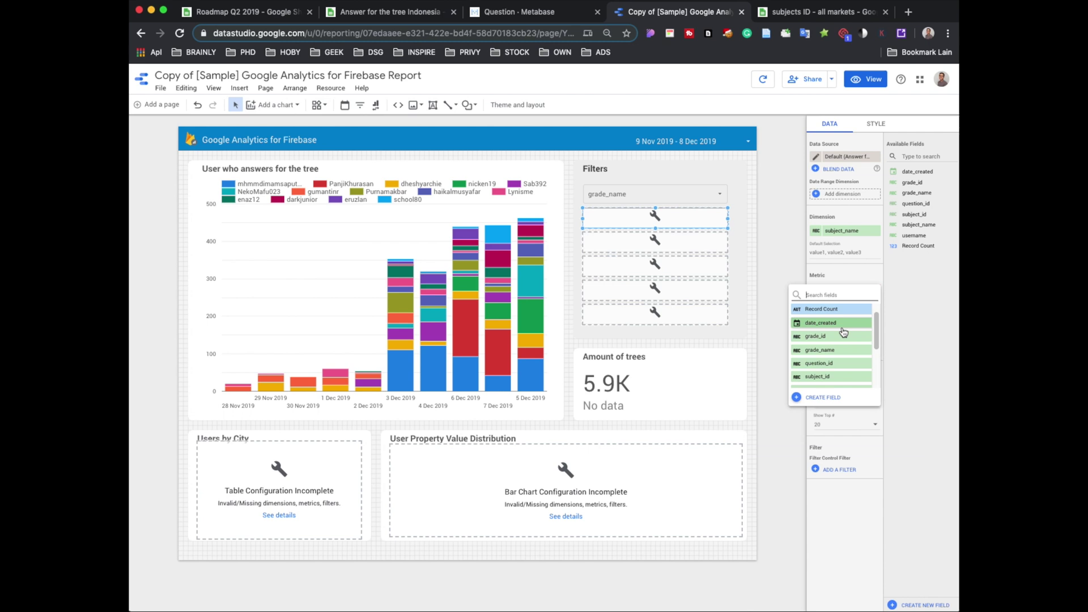
click(836, 364)
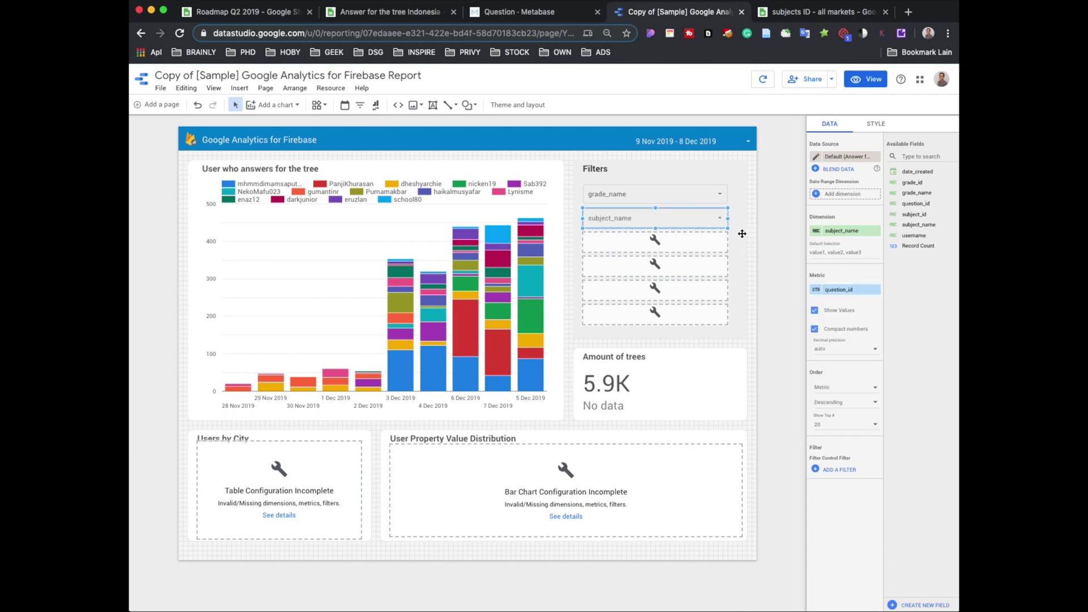
- Configure the third filter control with username as its dimension and question_id as its metric
click(707, 243)
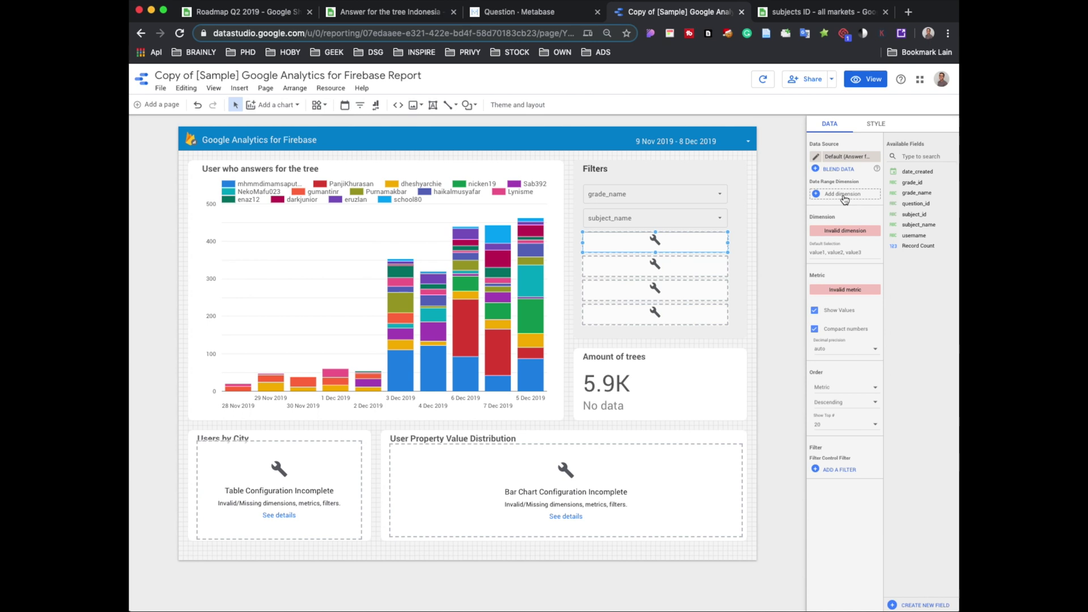
click(847, 234)
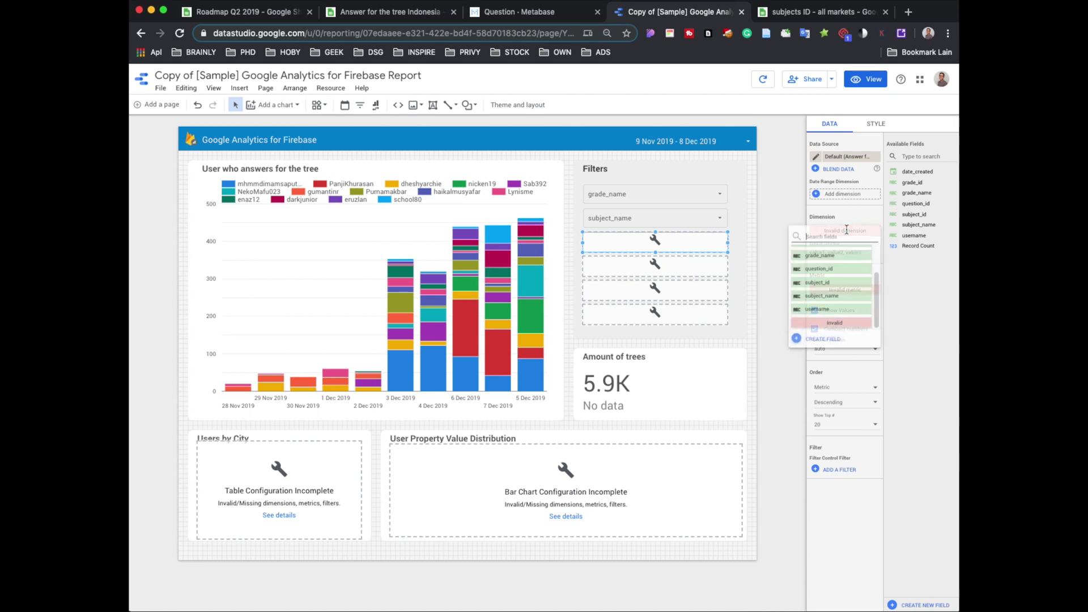
click(839, 308)
click(841, 290)
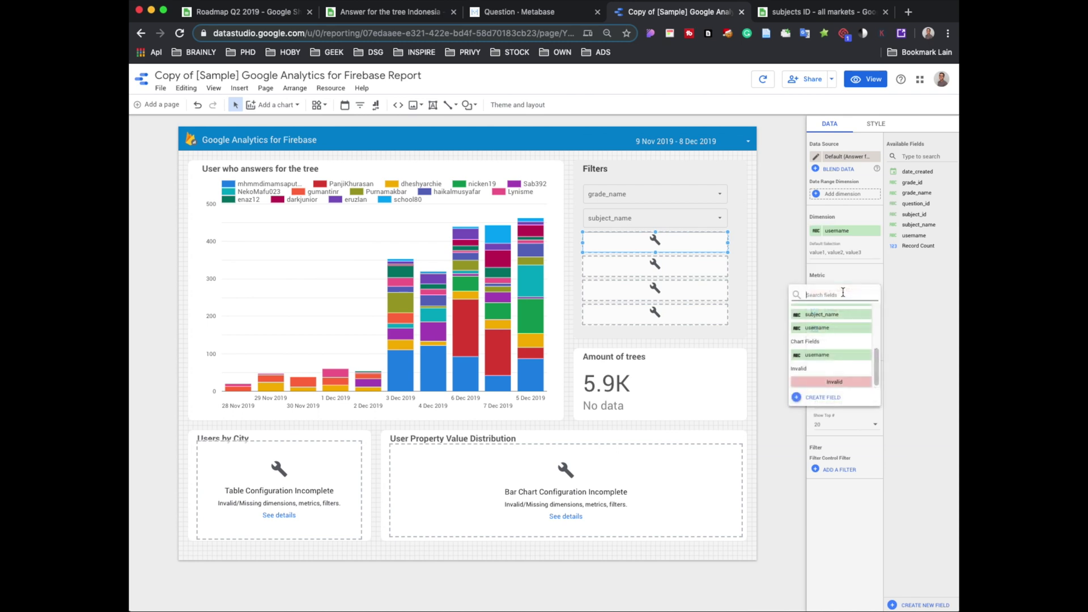
scroll(839, 331, up, 2)
click(838, 326)
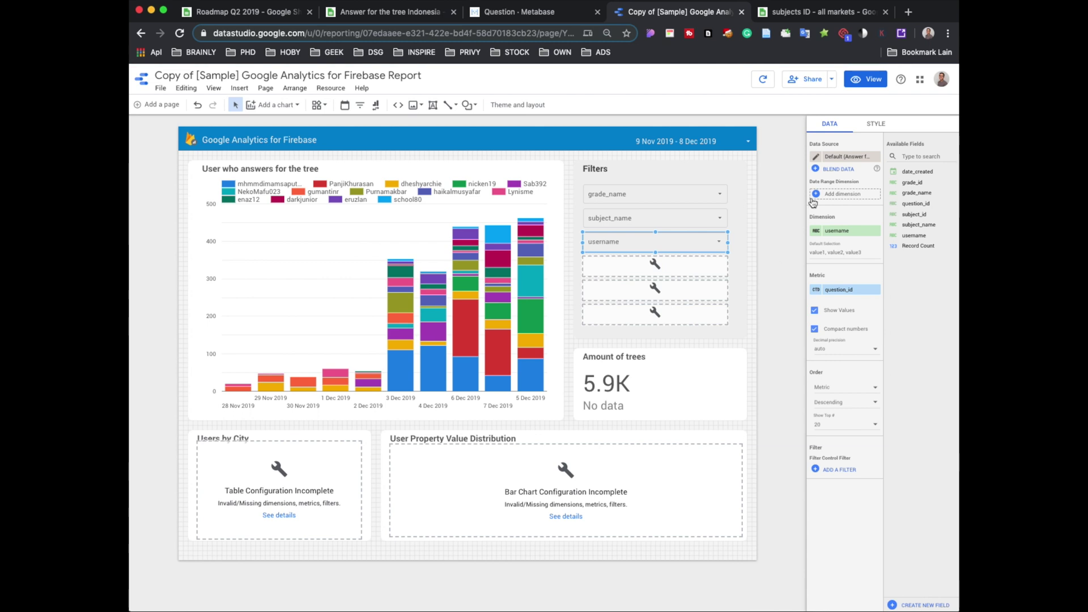
- Preview the report in view mode and test the grade_name filter by excluding junior
click(866, 90)
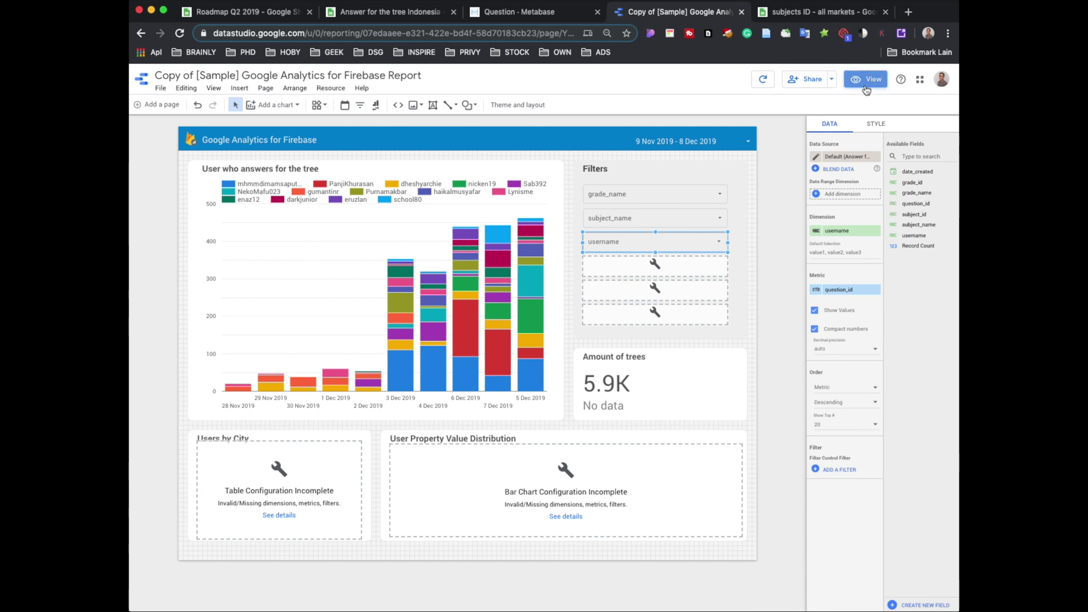
click(771, 172)
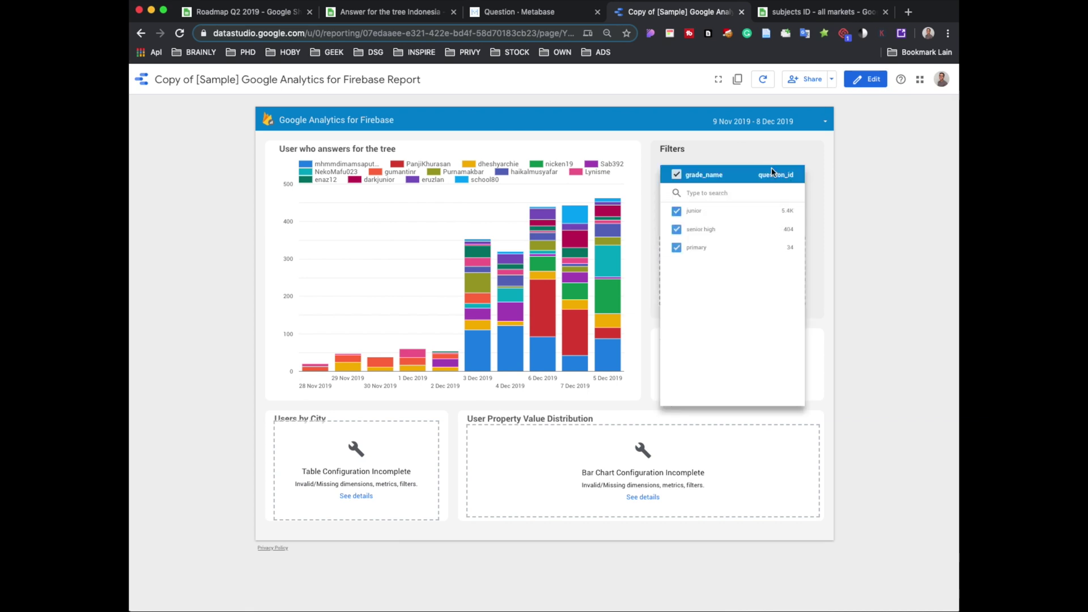
click(692, 213)
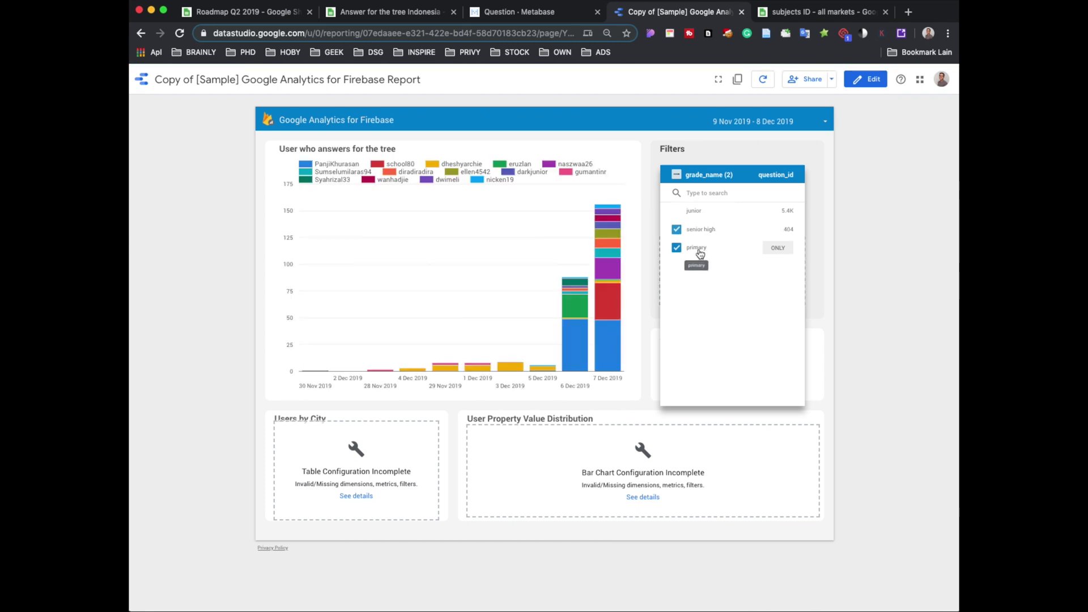
click(825, 236)
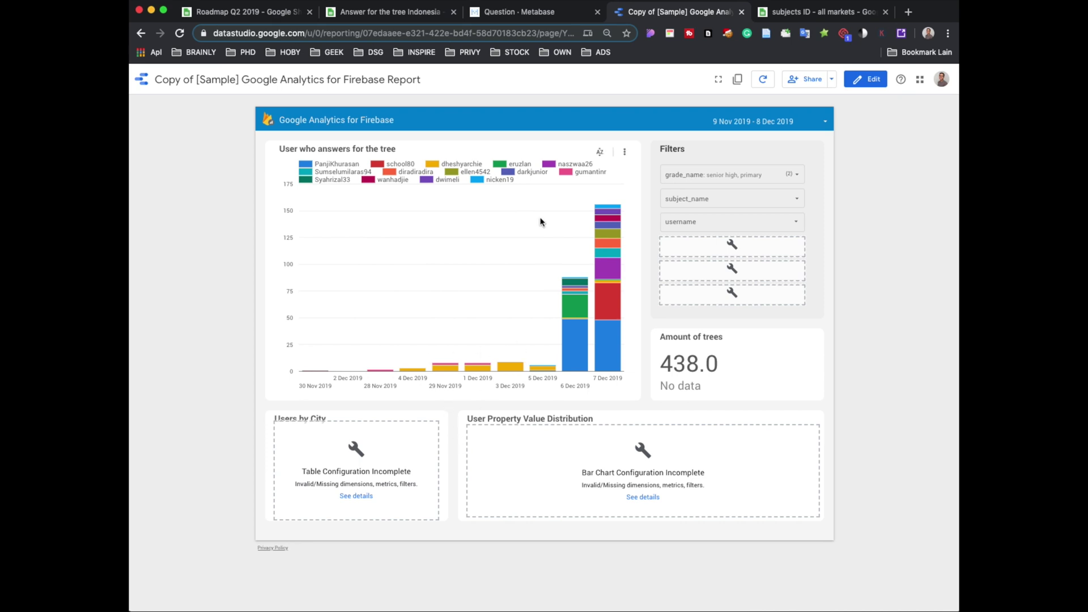
- Check the report's date range picker without changing the dates, and return to edit mode
click(755, 115)
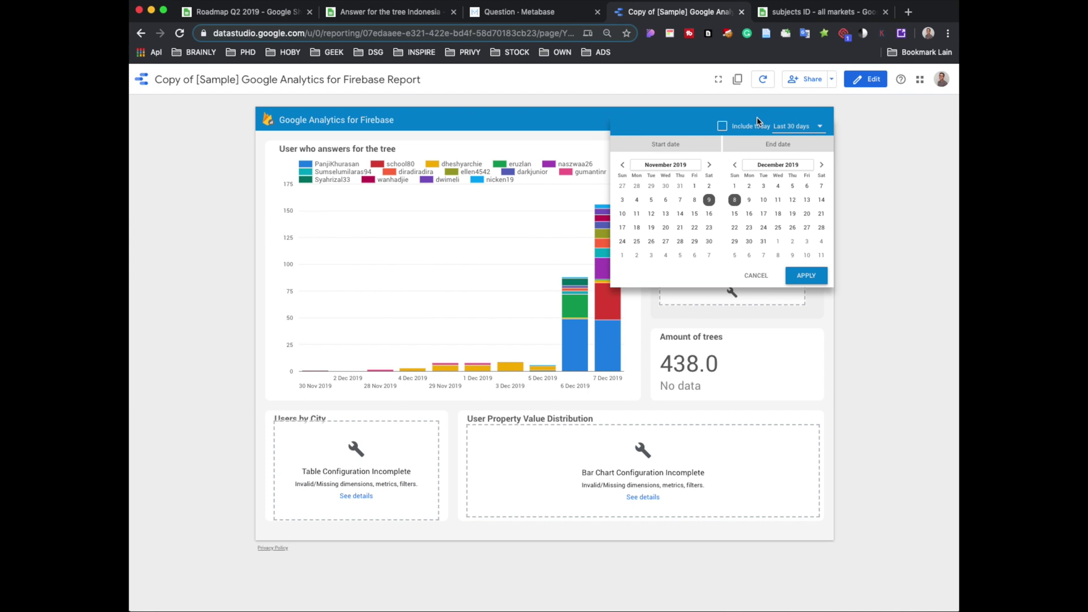
click(776, 115)
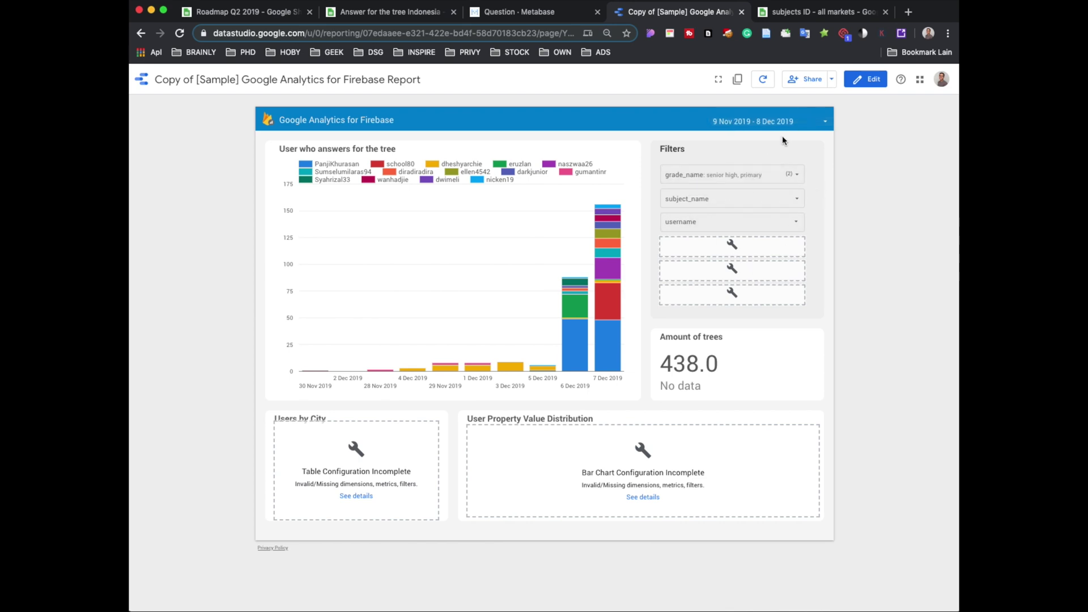
click(865, 79)
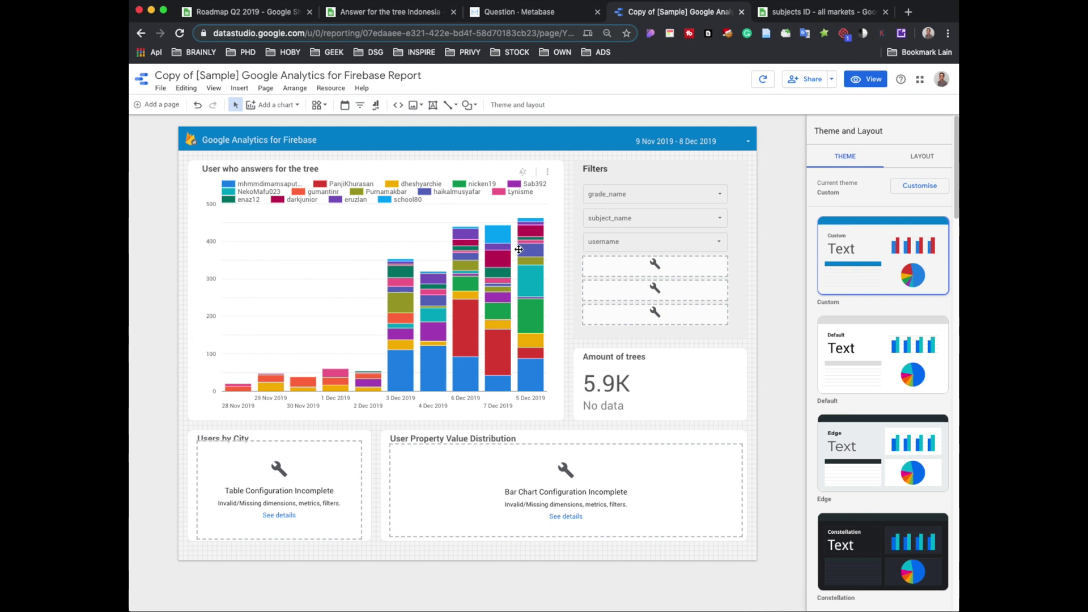
- Delete the incomplete table from the Users by City card and retitle the card "Popular subject"
click(322, 464)
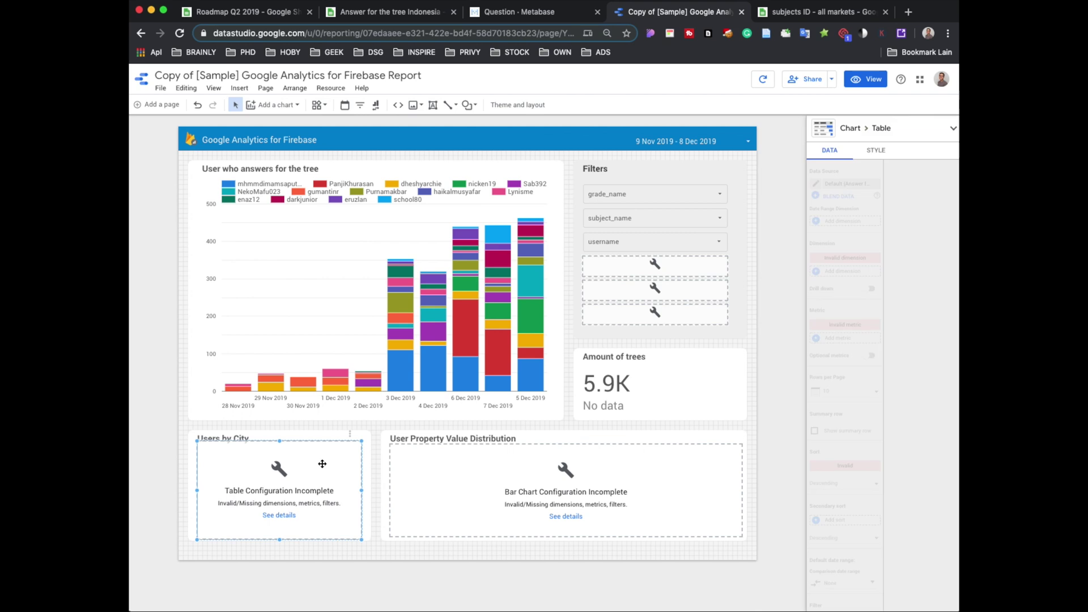
key(Delete)
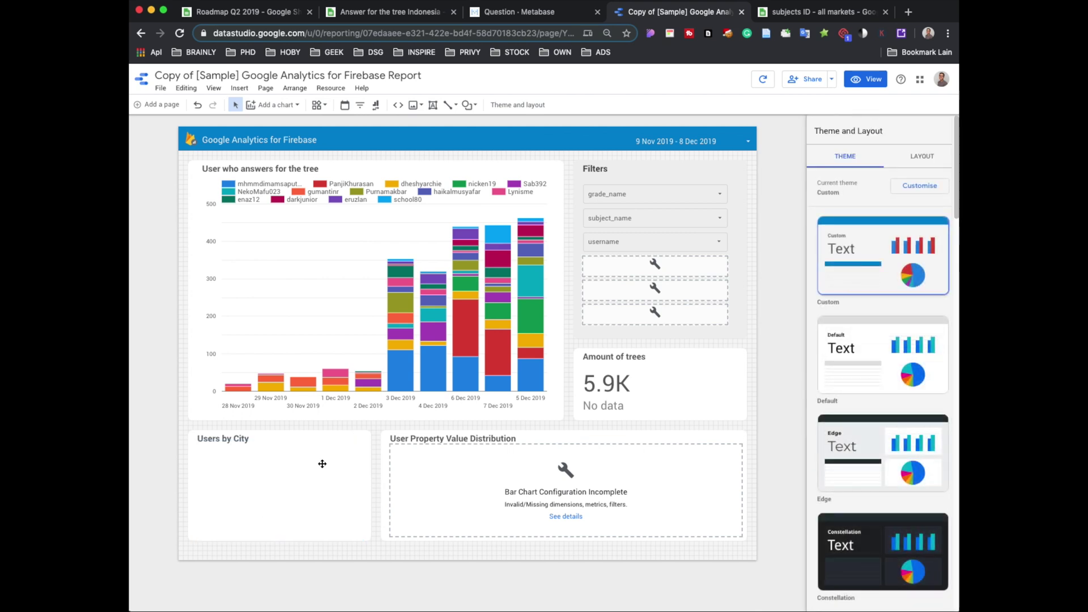
double_click(248, 440)
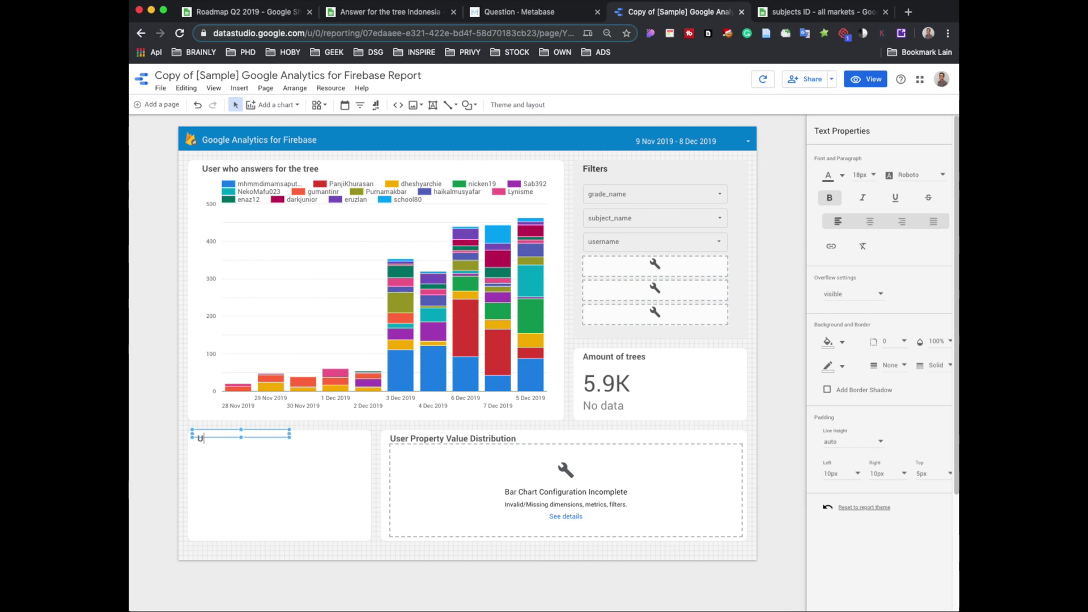
text(Popular subject)
click(178, 437)
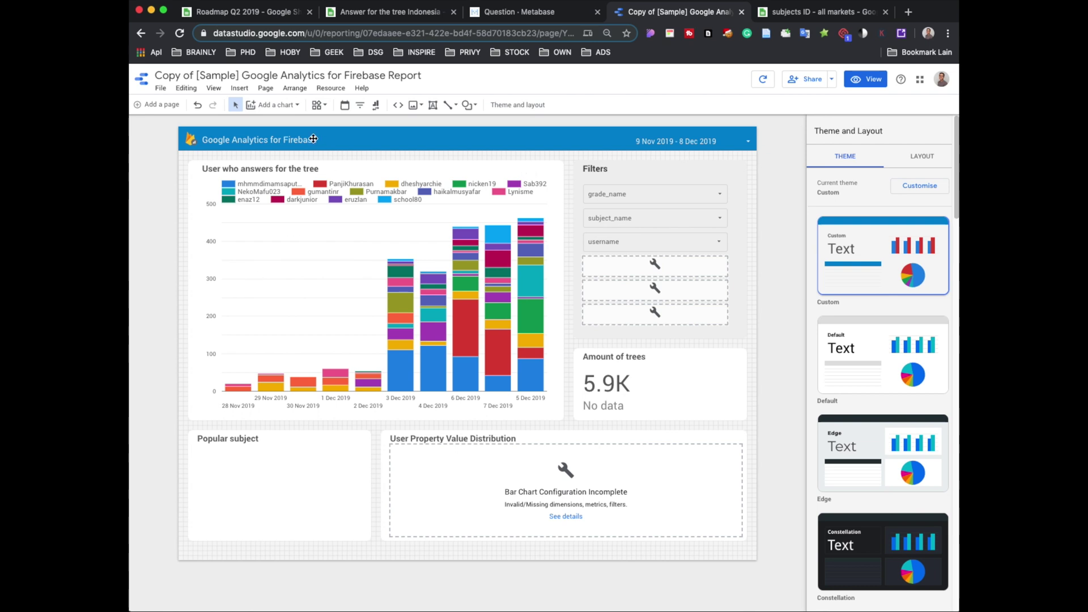
- Add a pie chart filling the Popular subject card and set its dimension to subject_name
click(269, 106)
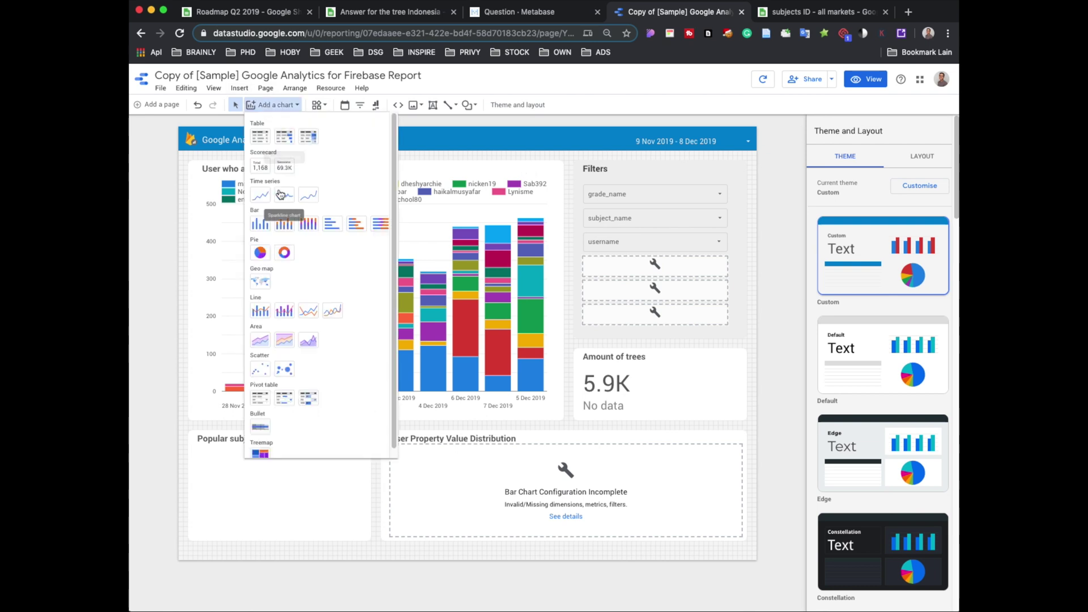
click(261, 254)
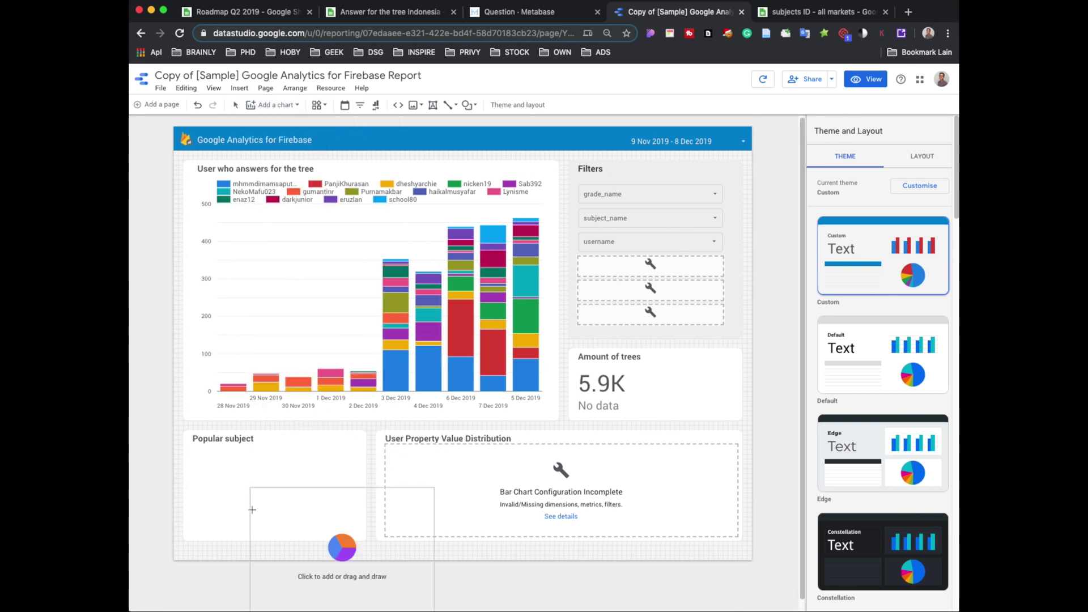
drag(199, 447, 357, 535)
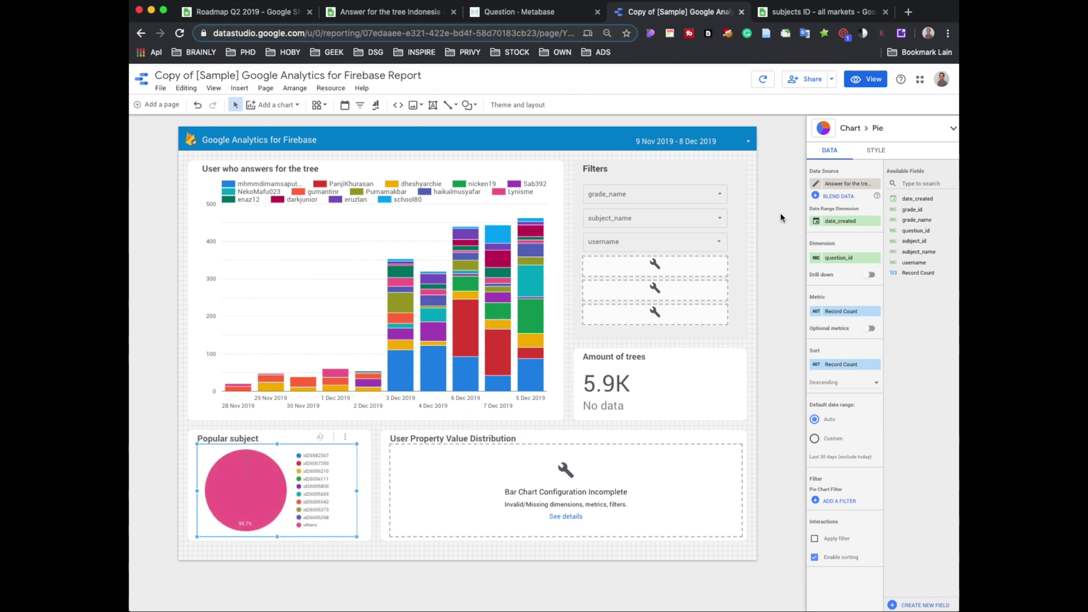
click(844, 258)
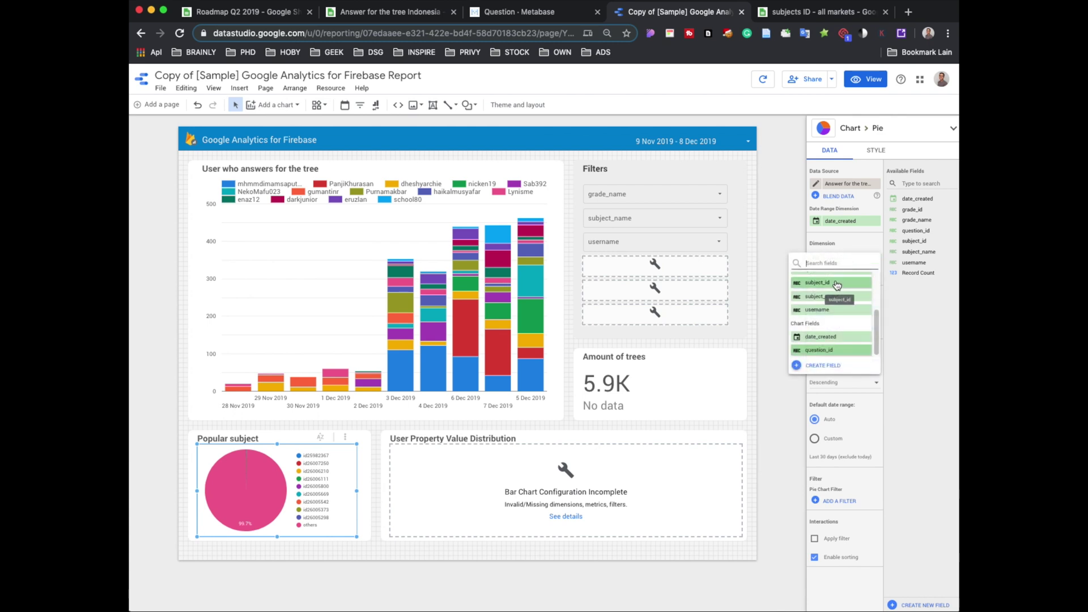
scroll(838, 300, up, 2)
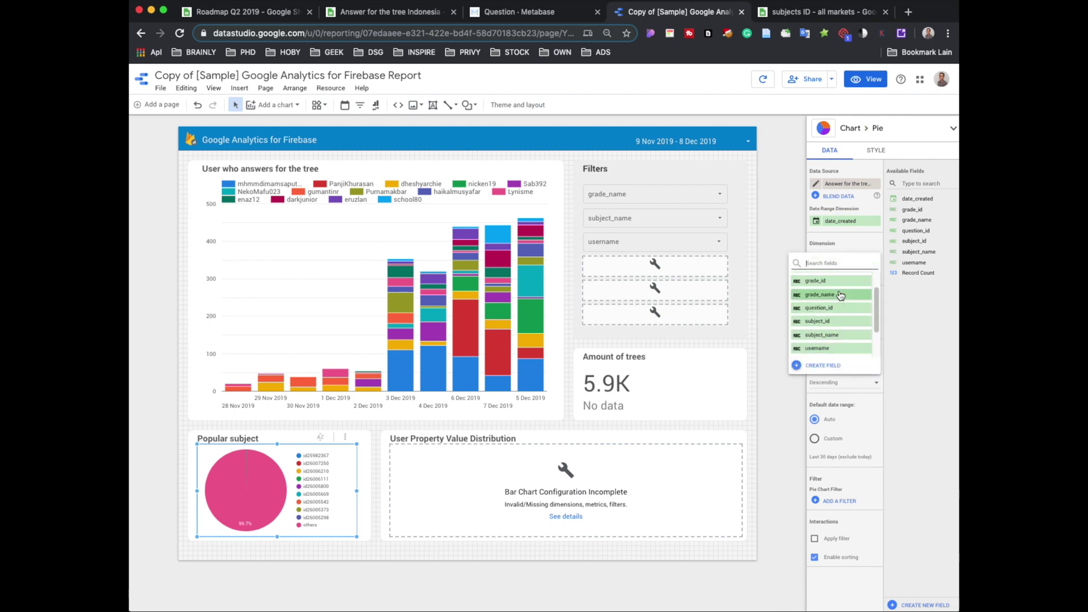
click(832, 335)
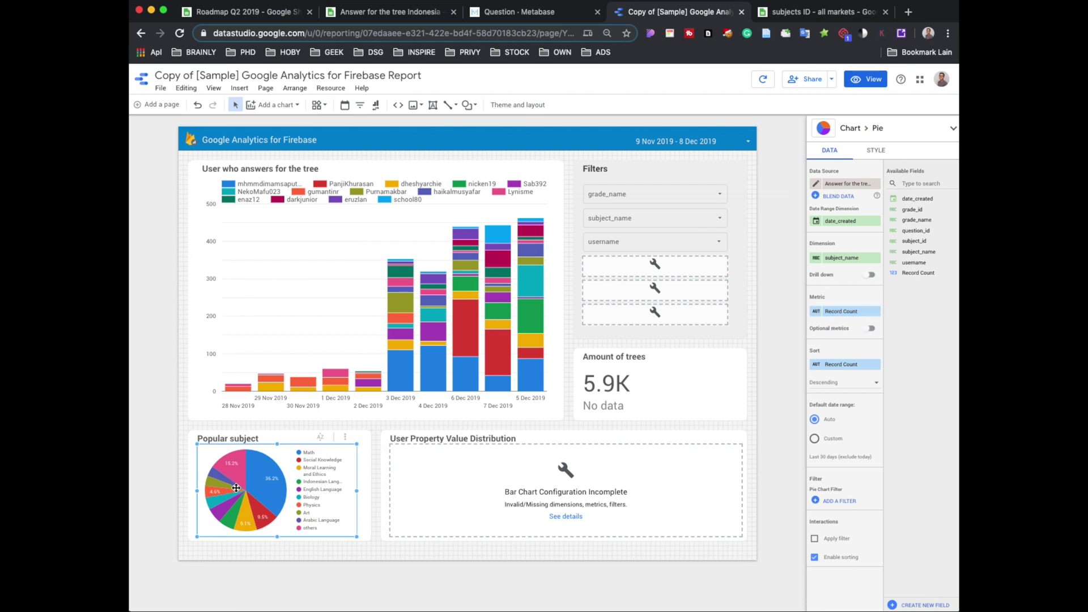
- Extend the Popular subject card's background and its pie chart together down to near the page's lower edge
click(367, 540)
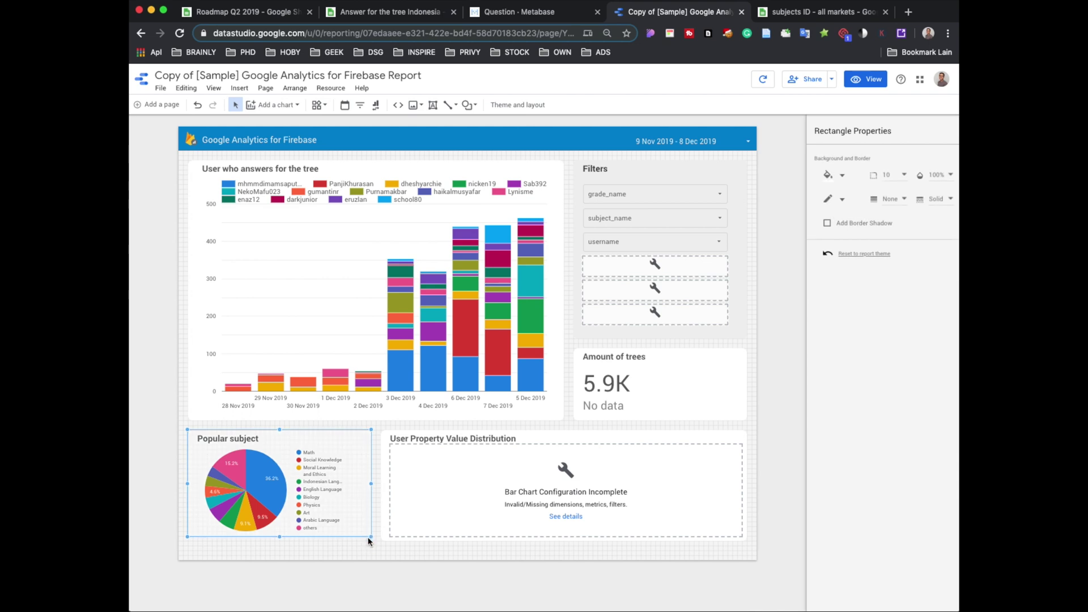
click(159, 518)
mouse_move(159, 457)
mouse_down()
mouse_move(219, 522)
mouse_move(355, 539)
mouse_move(372, 555)
mouse_up()
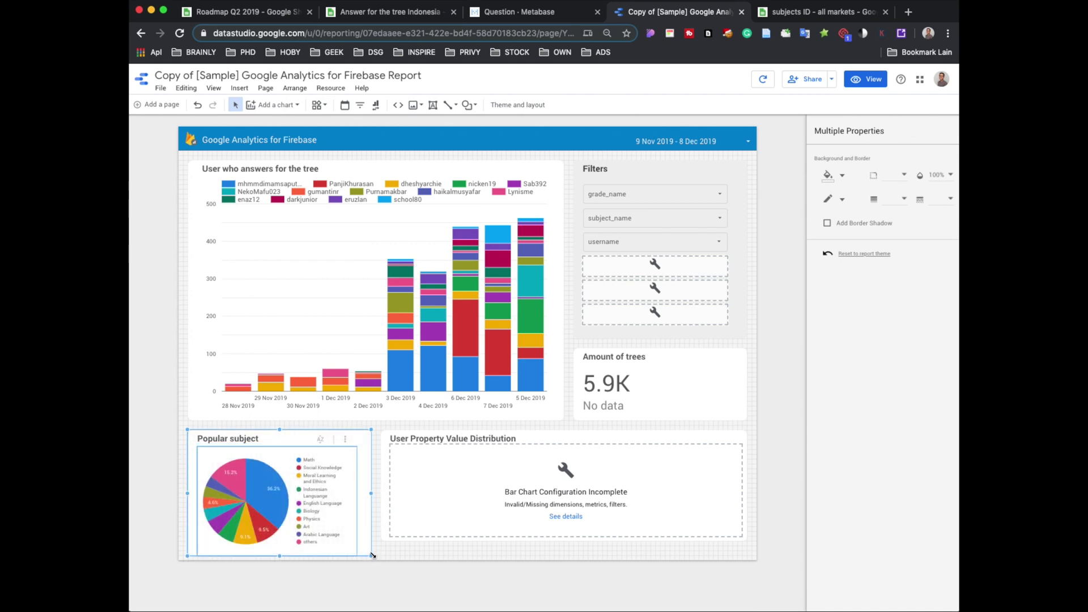
click(356, 573)
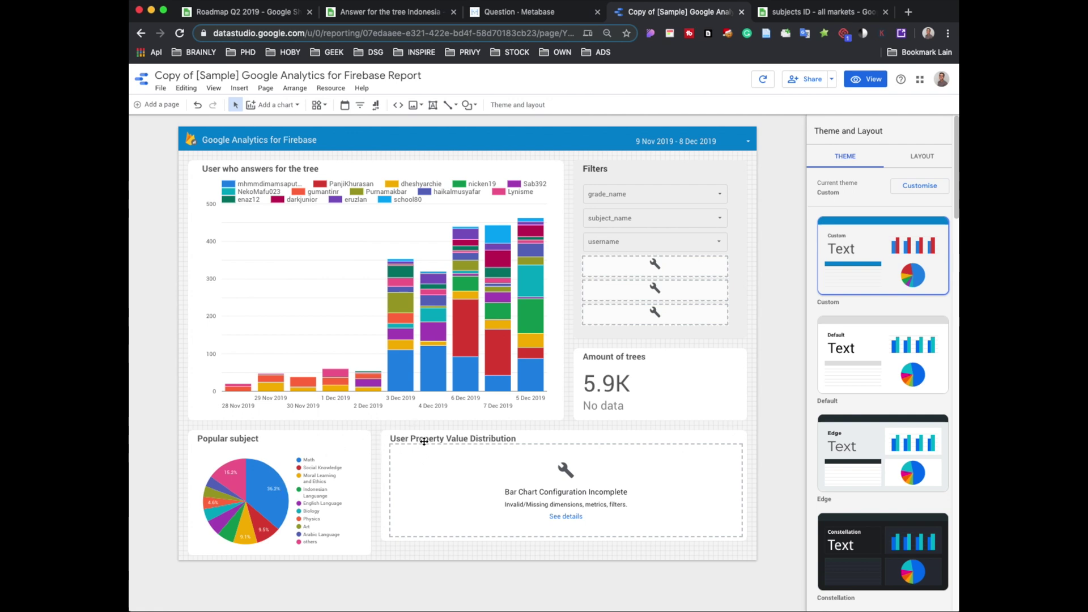
- Delete the incomplete bar chart from the User Property Value Distribution card and retitle the card "Popular grade"
click(434, 468)
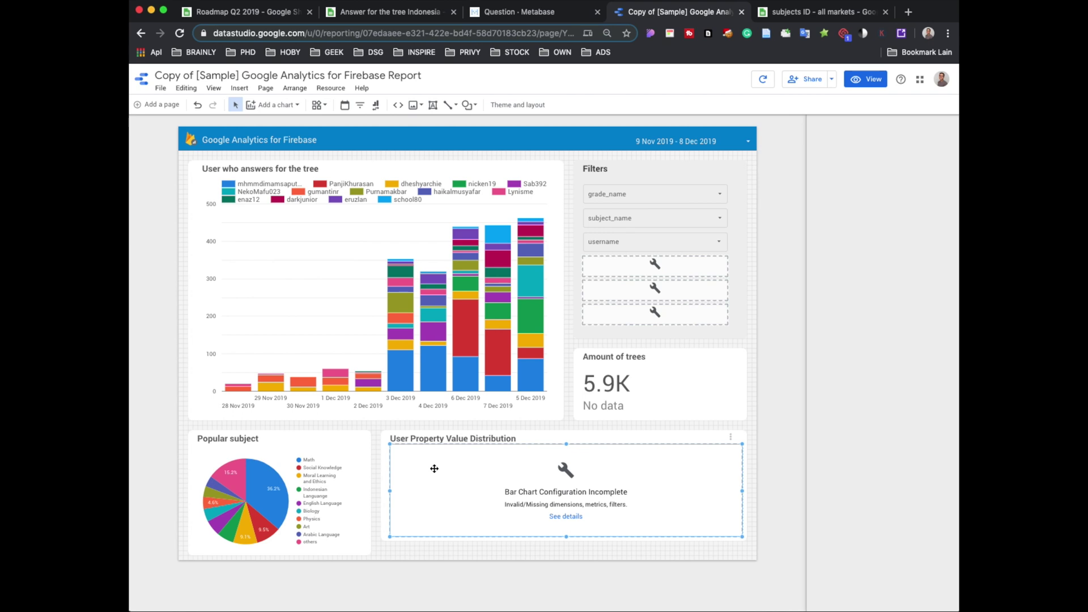
key(Escape)
click(463, 444)
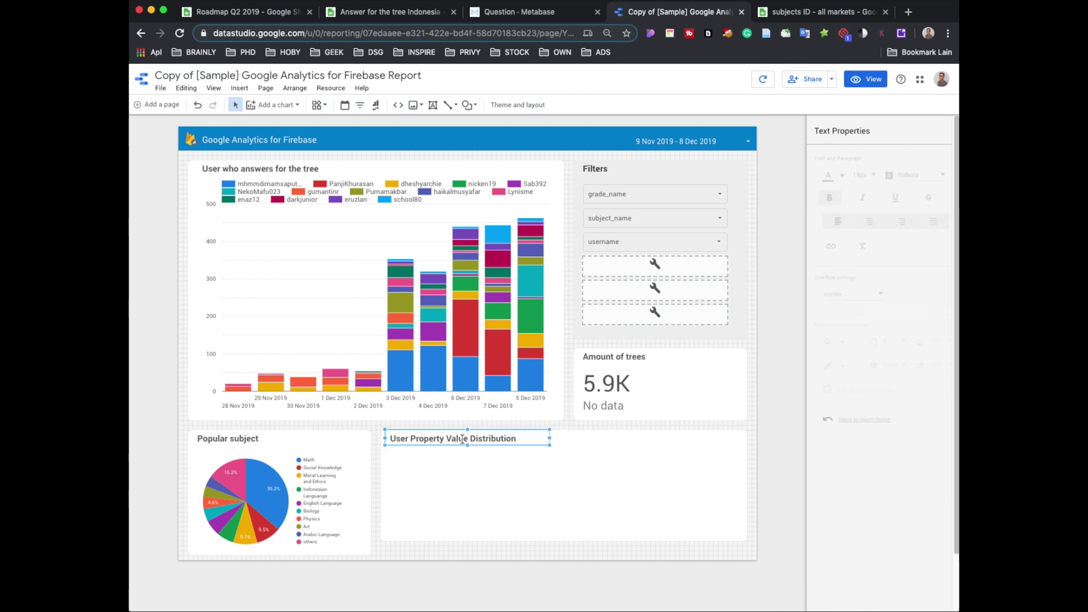
drag(517, 438, 390, 437)
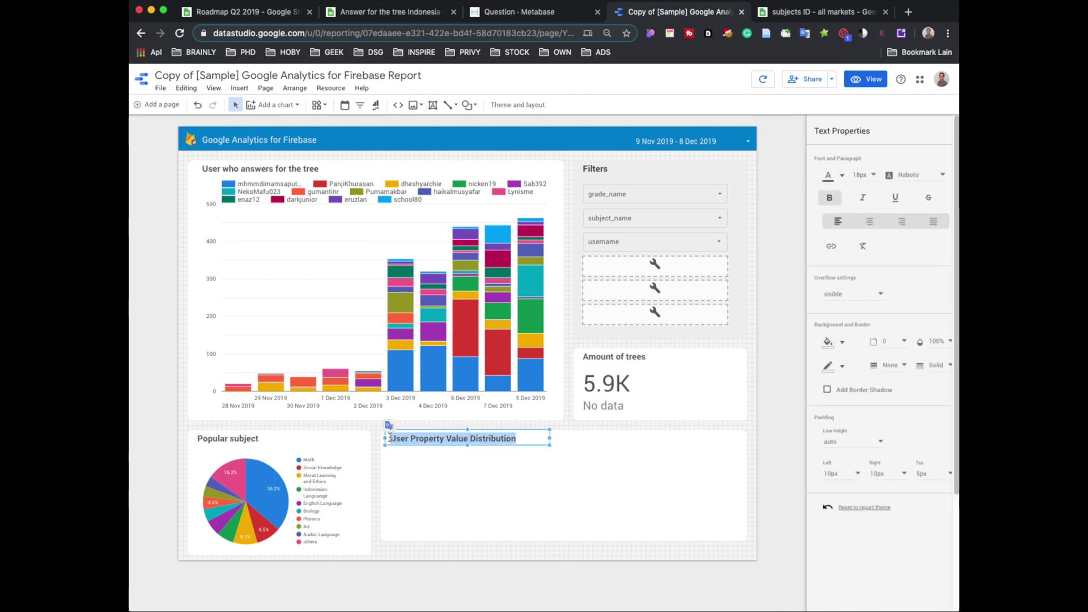
text(Popular grade)
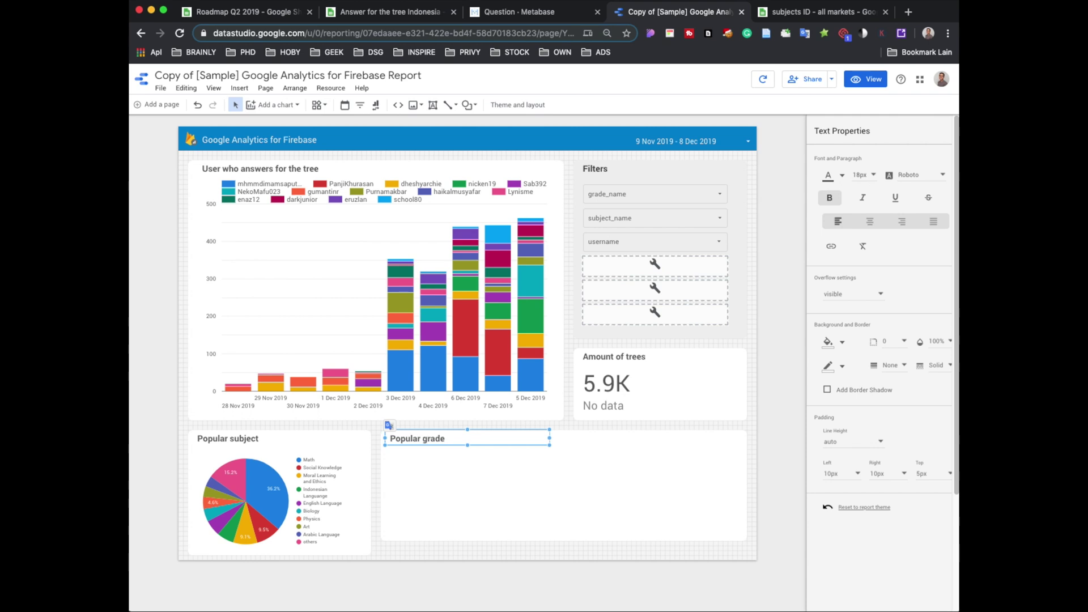
click(405, 567)
- Extend the Popular grade card's background rectangle downward to match the height of the Popular subject card
click(425, 510)
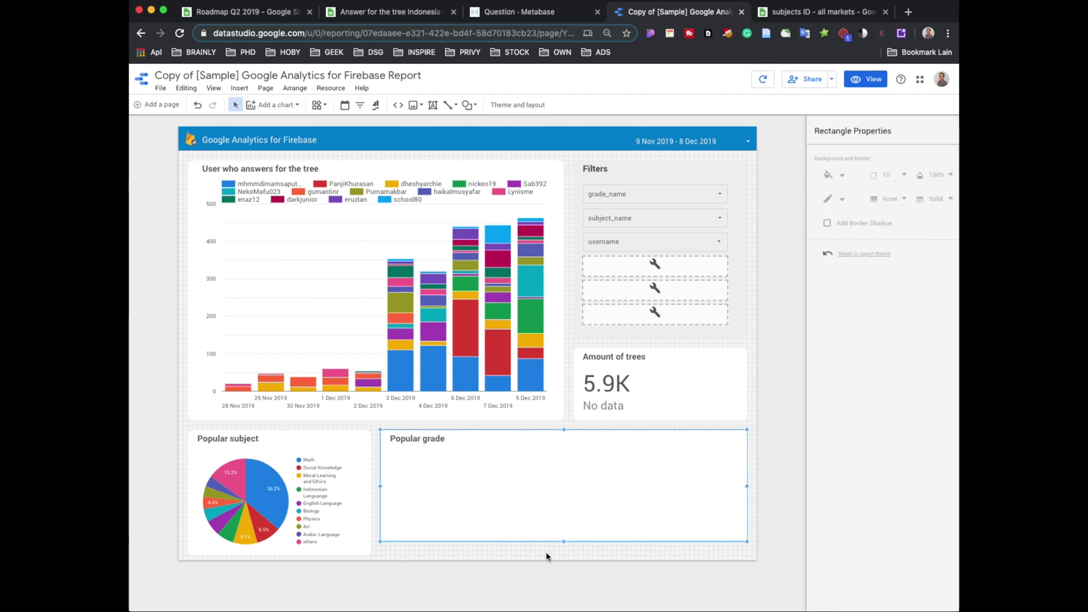
drag(747, 542, 744, 554)
click(551, 582)
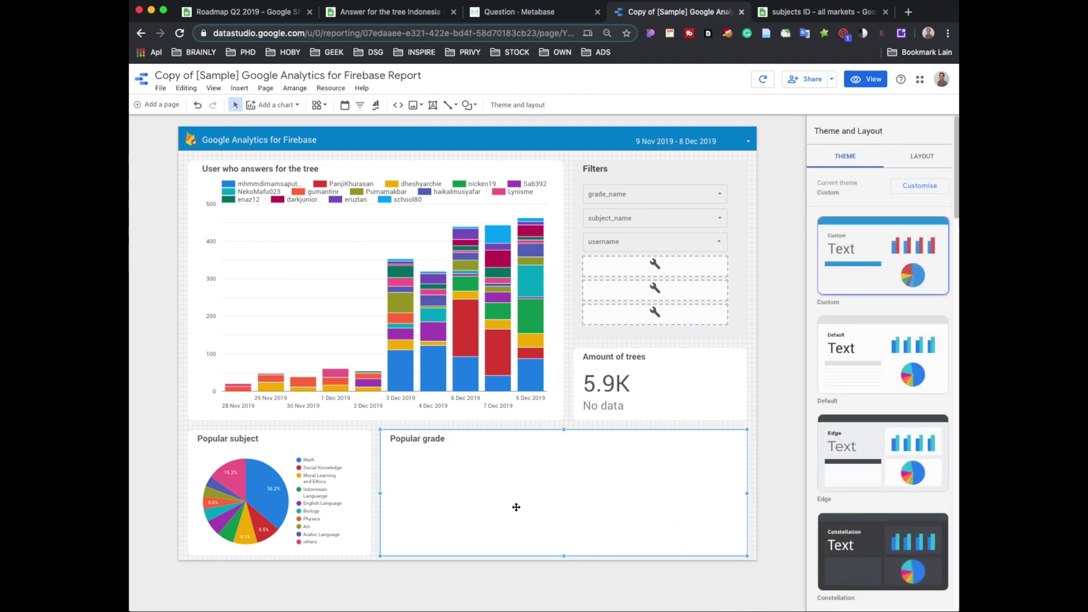
- Add a pie chart under the Popular grade heading, about a third of the card wide, with grade_name as its dimension
click(515, 505)
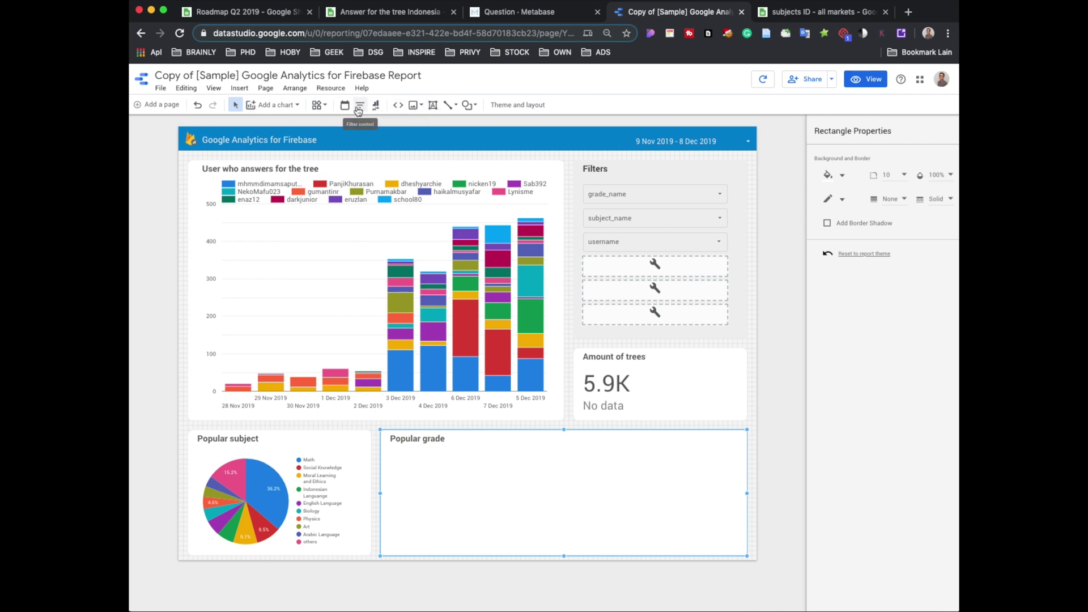
click(252, 89)
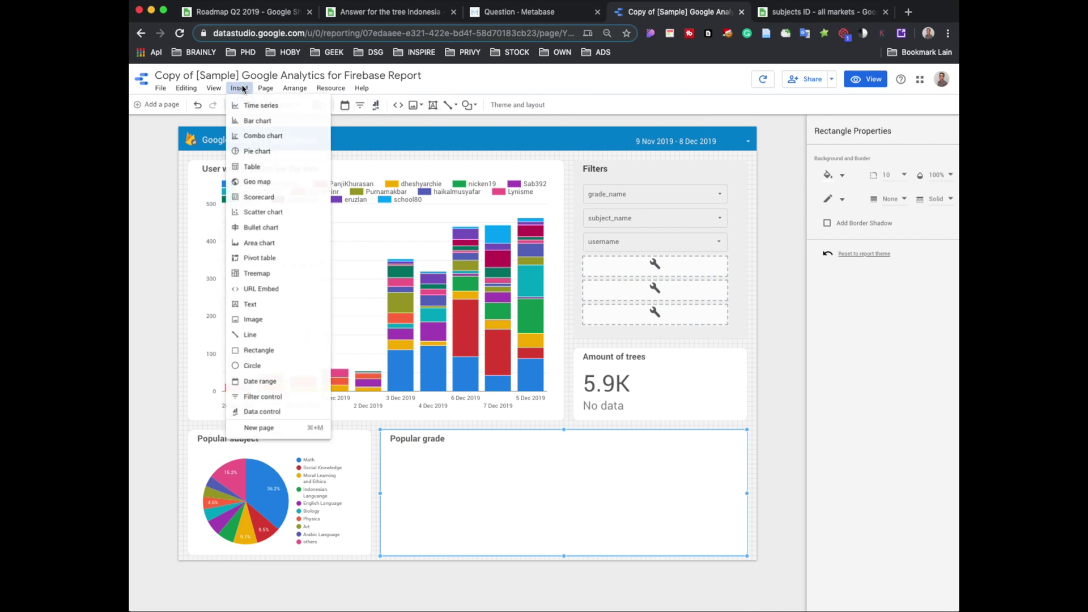
click(262, 152)
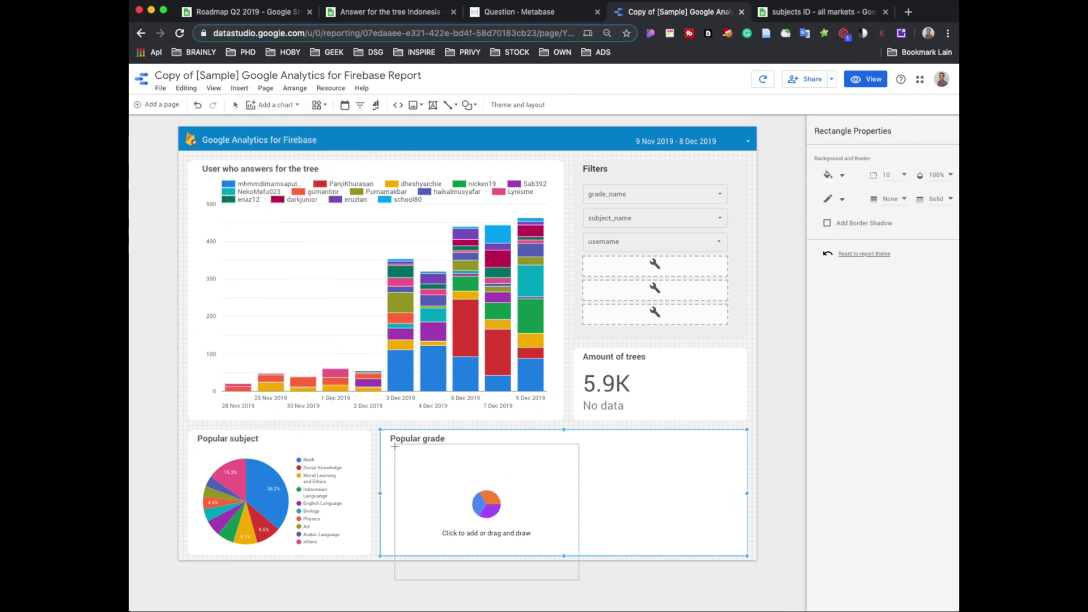
drag(394, 447, 511, 546)
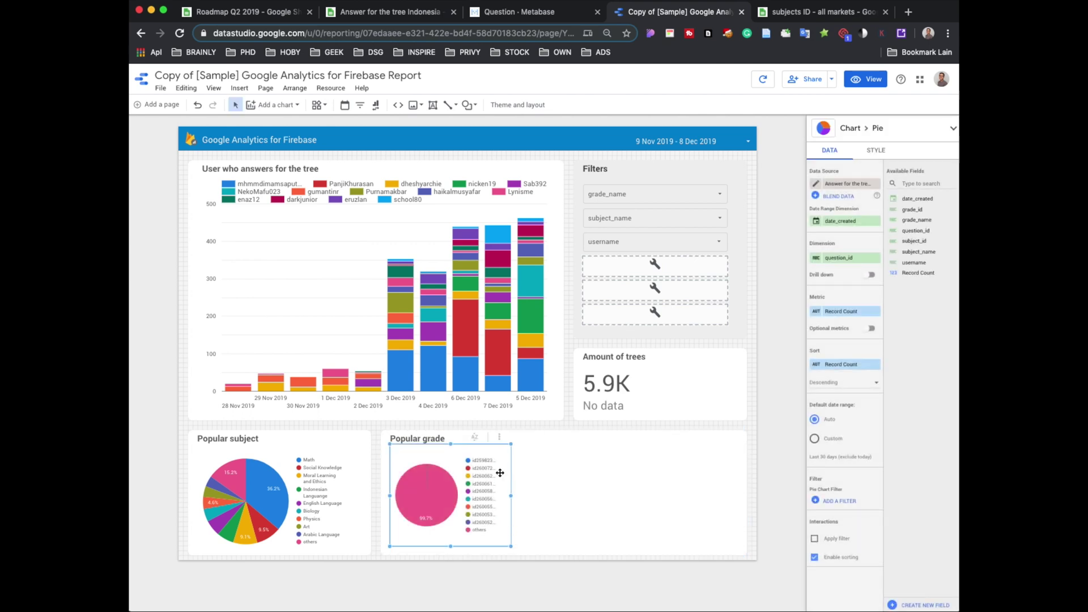
click(842, 260)
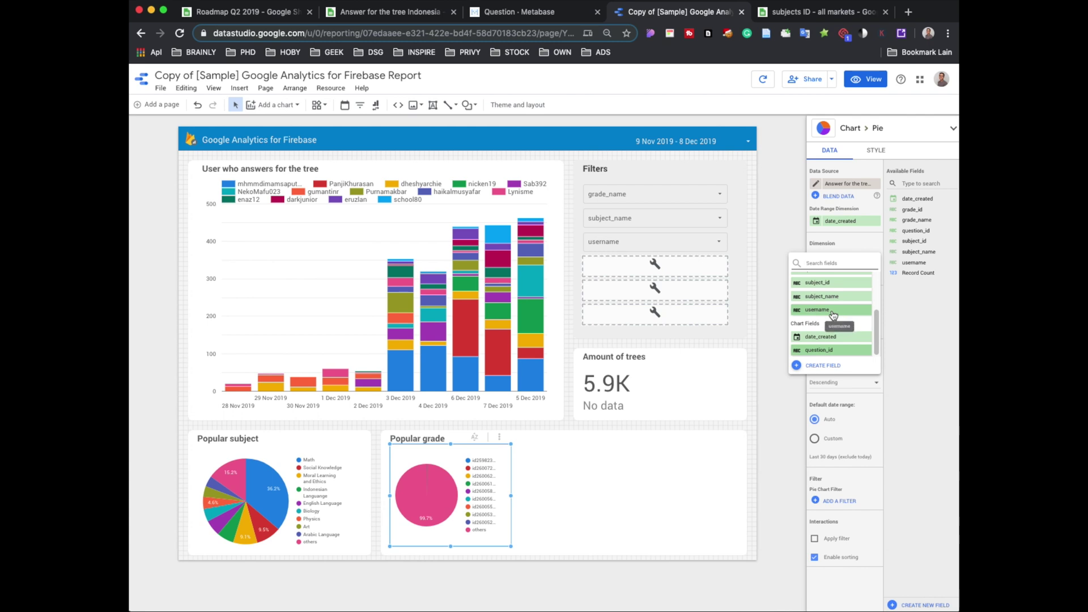
scroll(832, 315, up, 2)
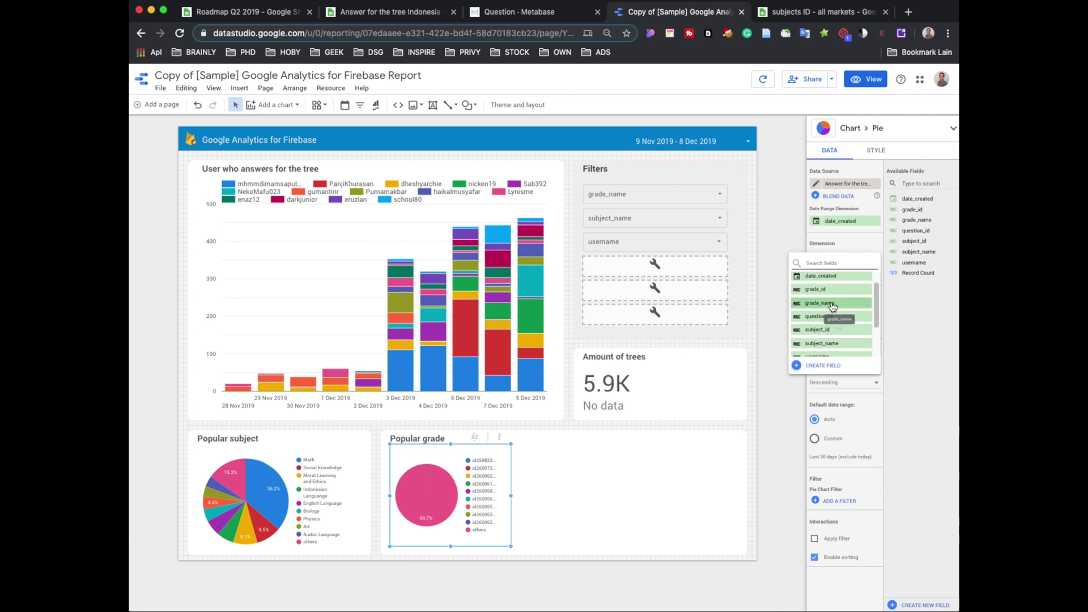
click(824, 316)
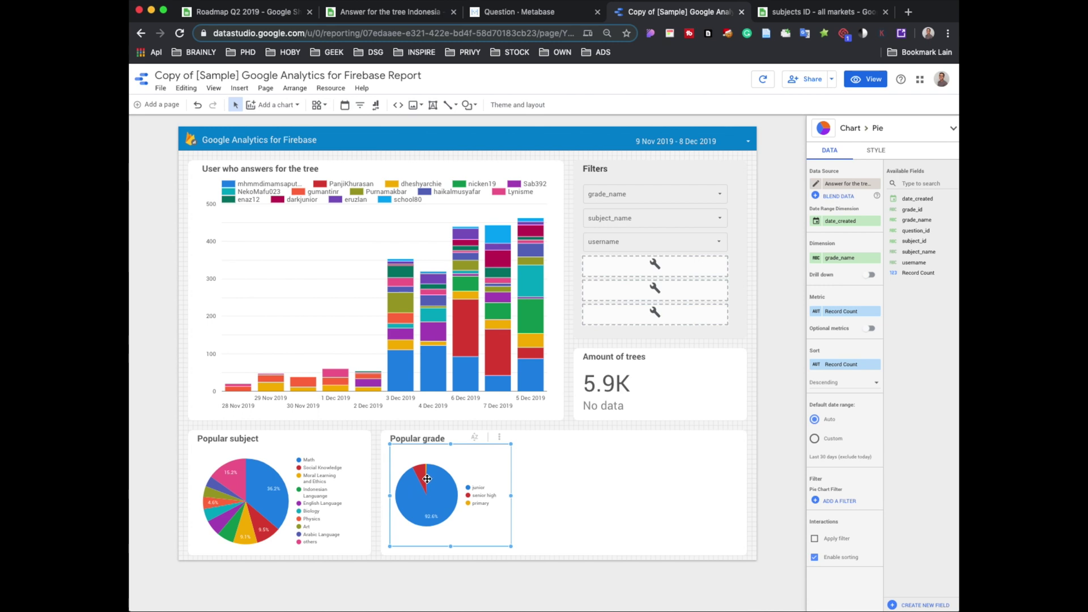
- Enlarge the Popular grade pie chart slightly in width and height within its card
click(561, 563)
click(439, 521)
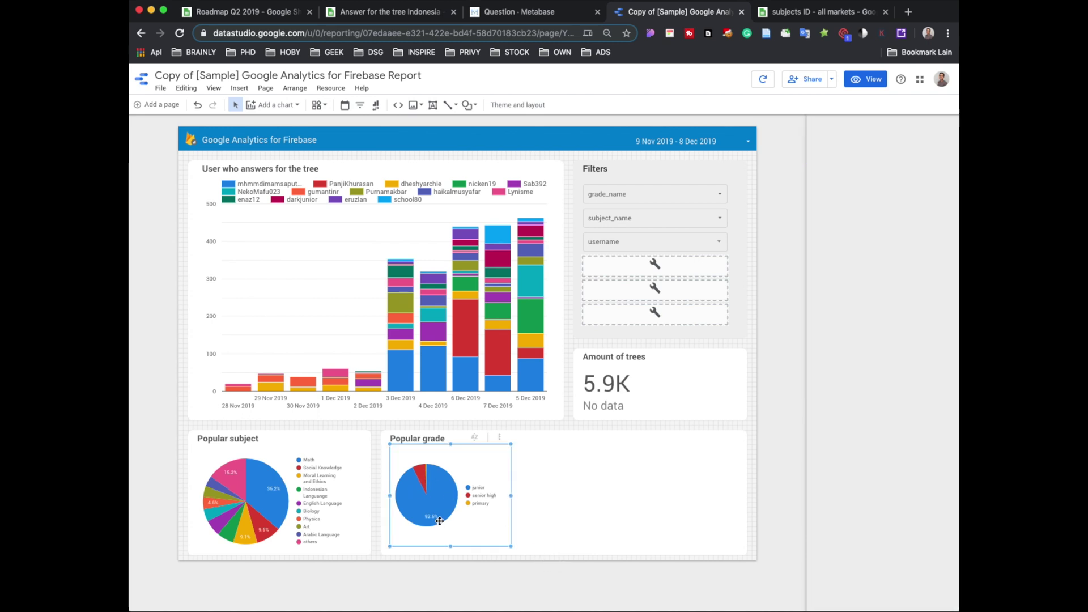
drag(510, 547, 528, 552)
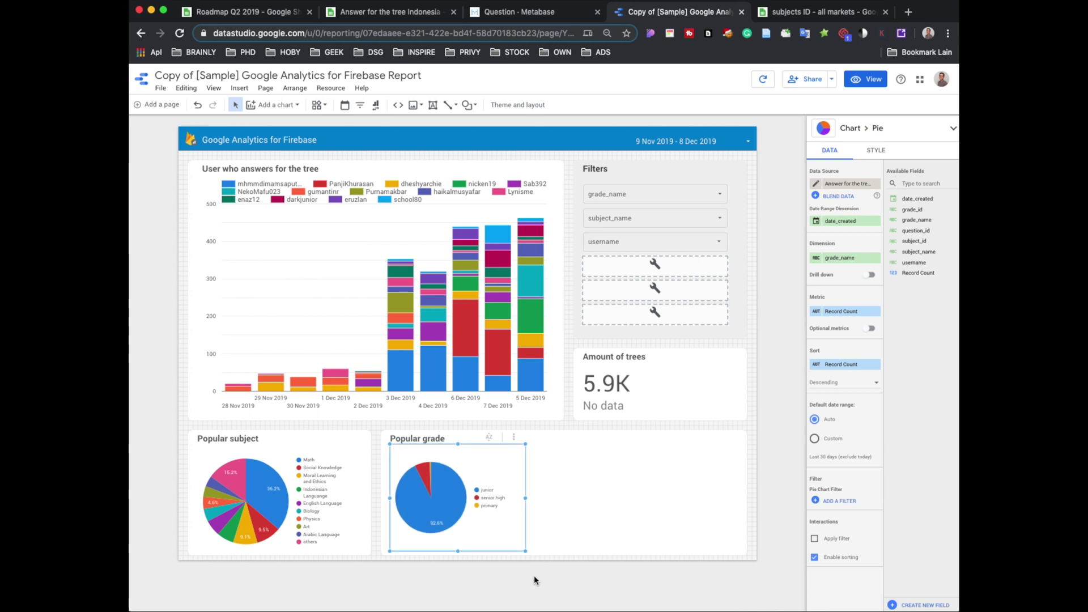
click(534, 576)
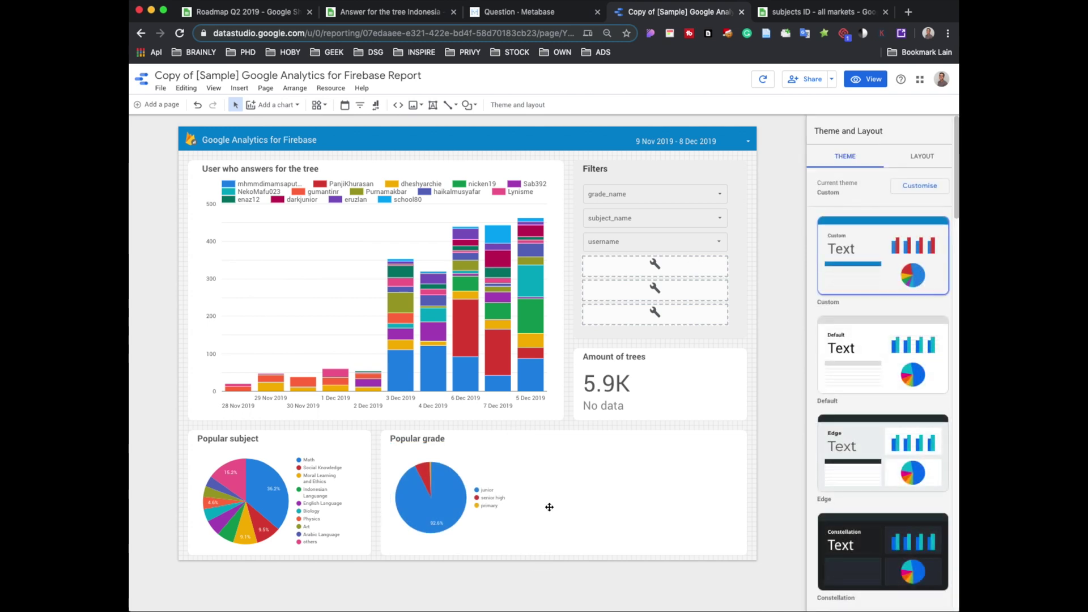